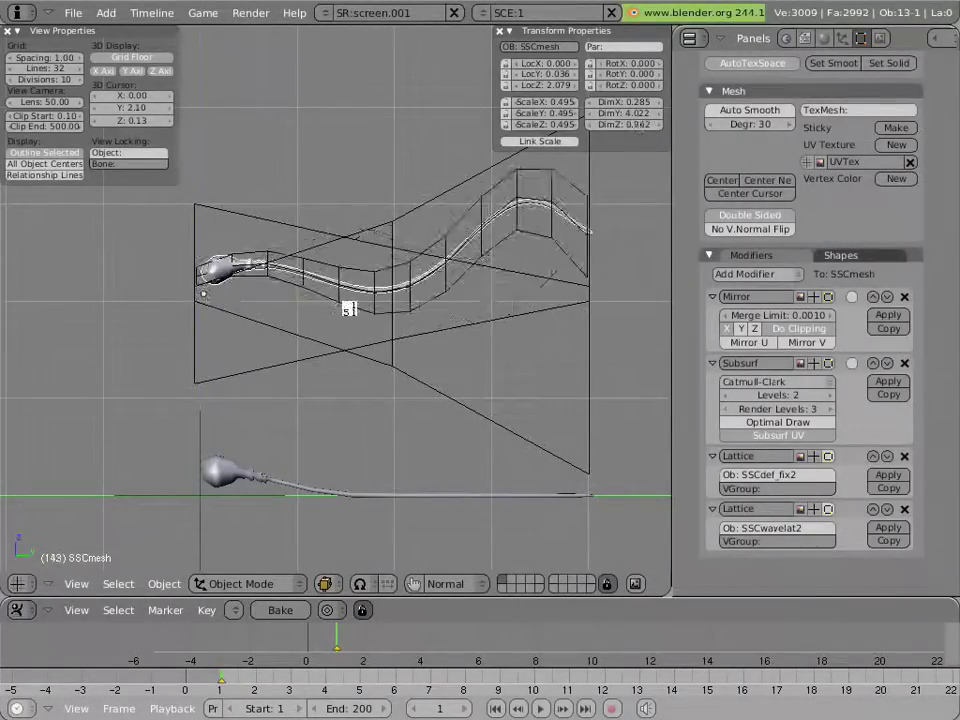
# Stop playback at frame 1 and select SSCwavelat2 to show its Wave modifier (height 1.468, narrow 4.845)
pyautogui.press('Escape')
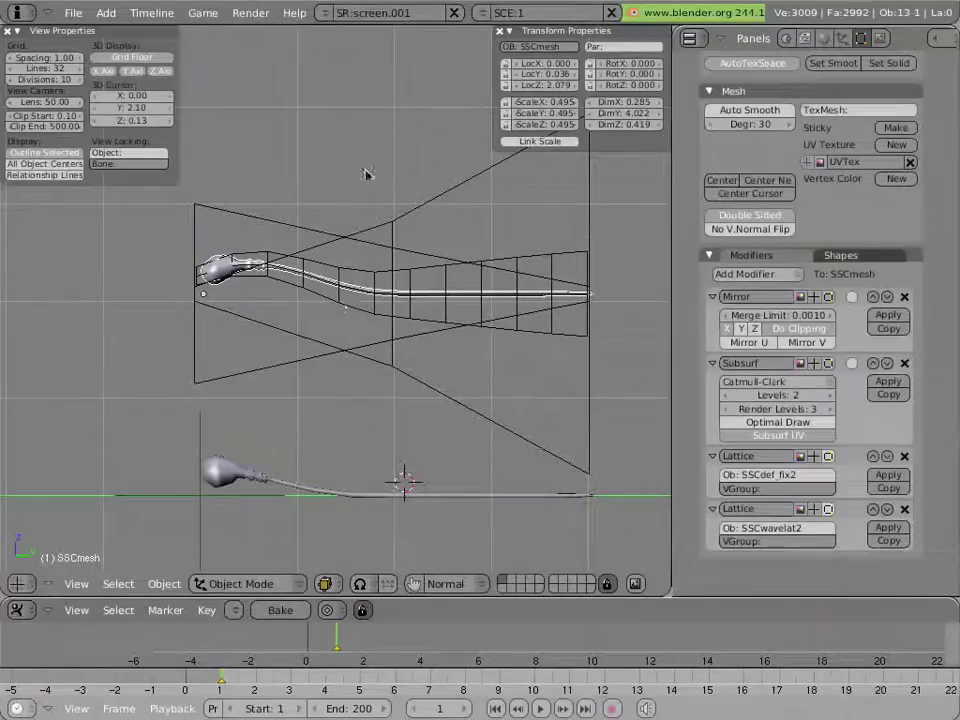
pyautogui.rightClick(393, 283)
pyautogui.rightClick(448, 270)
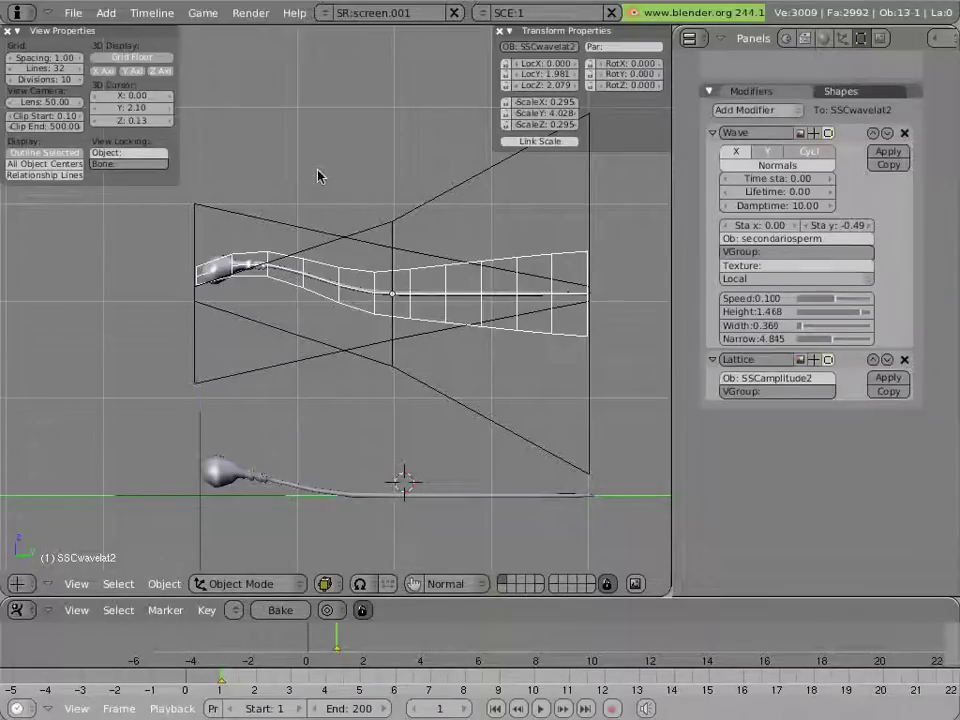
# Select the upper sperm mesh with the SSCamplitude2 and SSCdef_fix2 lattices and erase them
pyautogui.rightClick(320, 279)
pyautogui.rightClick(316, 259)
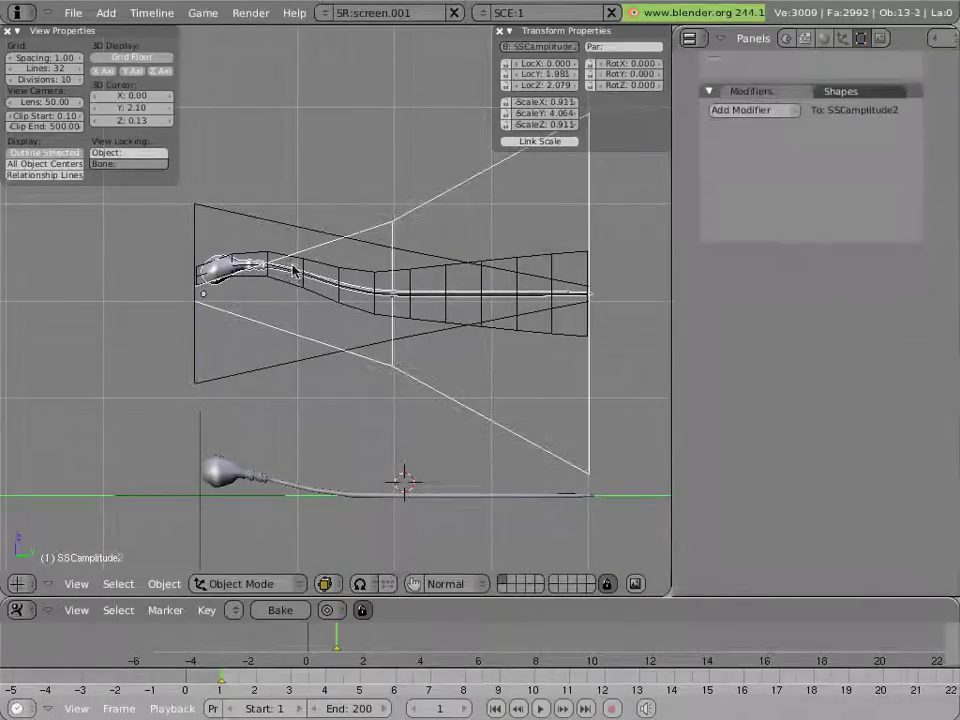
pyautogui.rightClick(293, 270)
pyautogui.rightClick(287, 240)
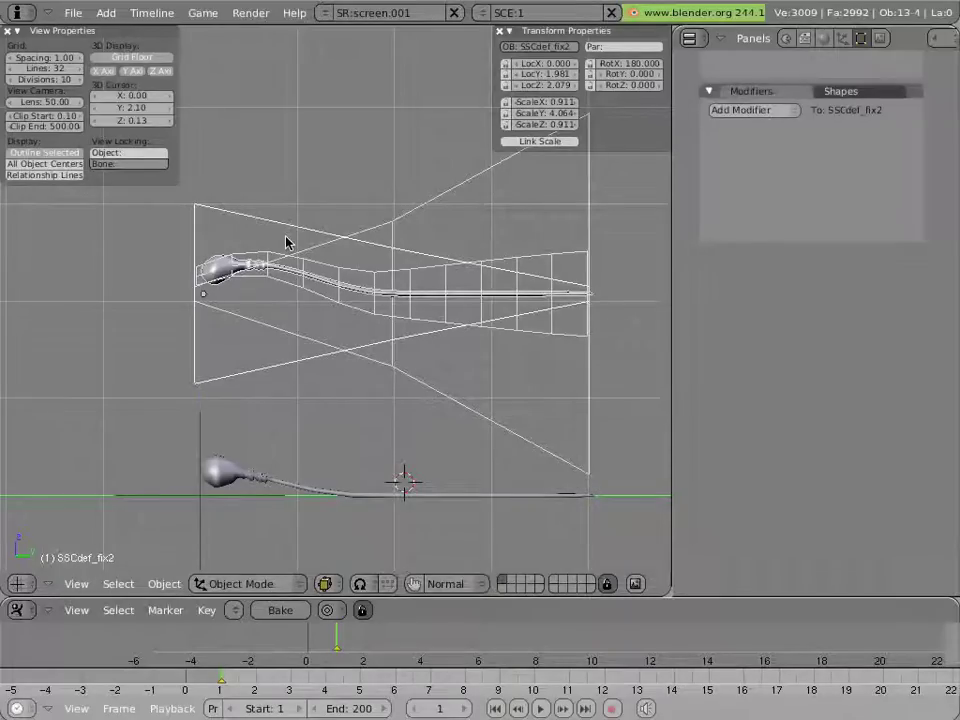
pyautogui.press('x')
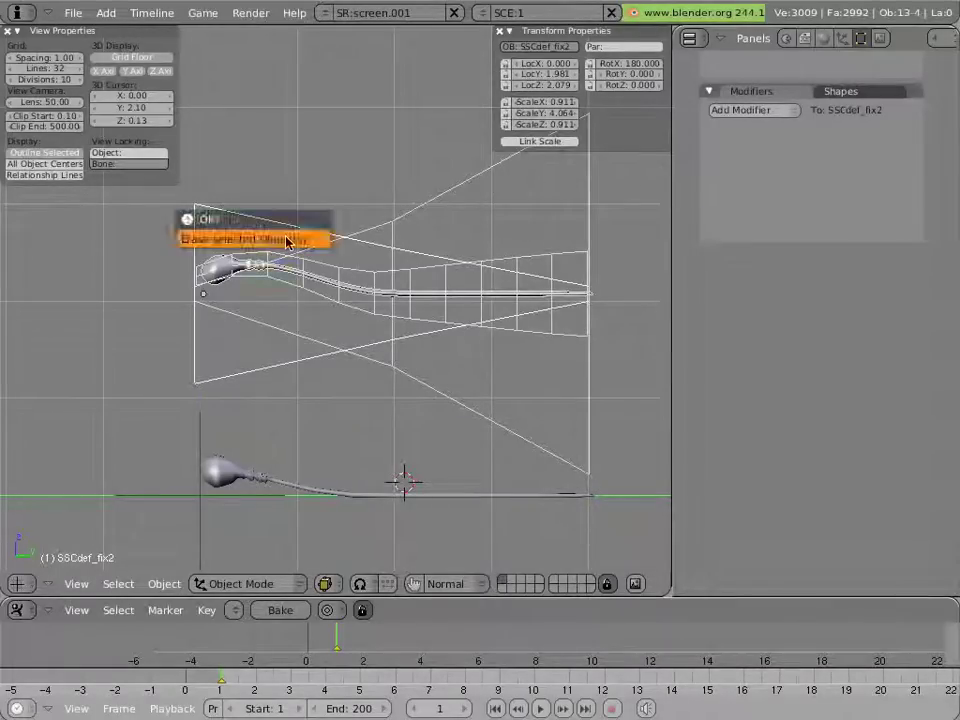
pyautogui.click(286, 240)
# Centre the remaining secondariosperm mesh, select it and show its transform properties
pyautogui.keyDown('shift'); pyautogui.moveTo(277, 400); pyautogui.dragTo(304, 204, button='middle'); pyautogui.keyUp('shift')
pyautogui.rightClick(294, 208)
pyautogui.press('n')
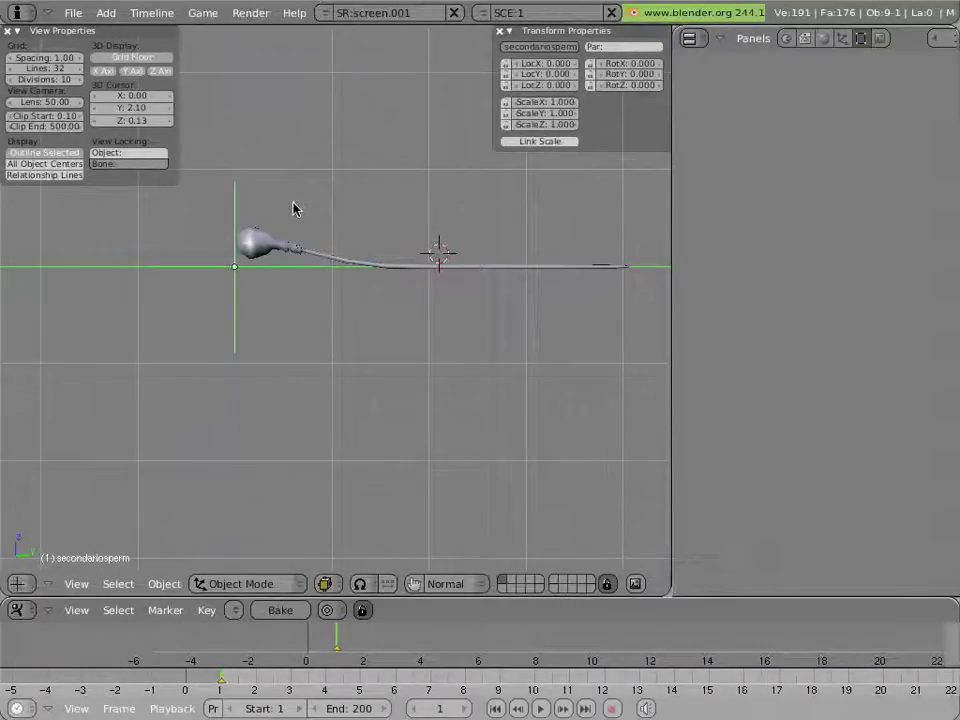
# Play the swim once, then switch the right area to an Outliner with secondariosperm expanded
pyautogui.hotkey('alt', 'a')
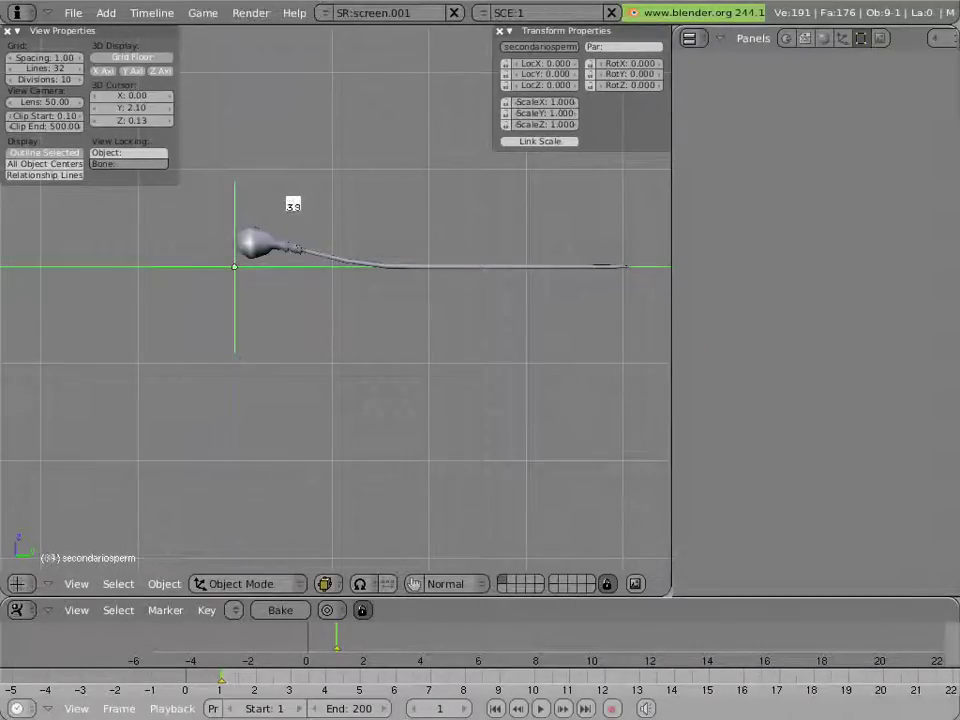
pyautogui.press('Escape')
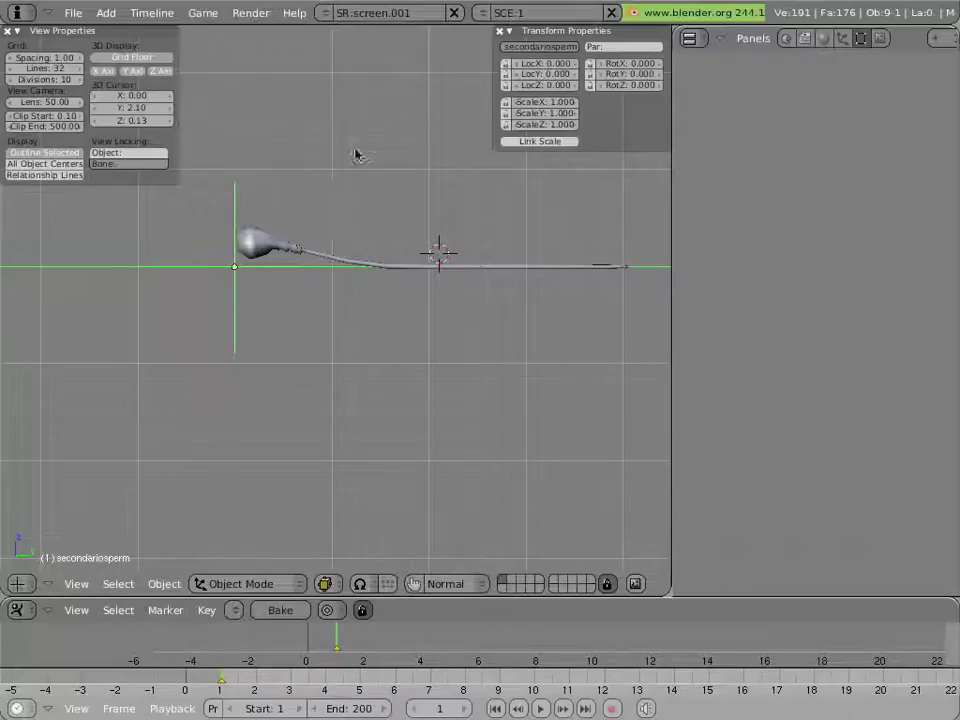
pyautogui.click(689, 38)
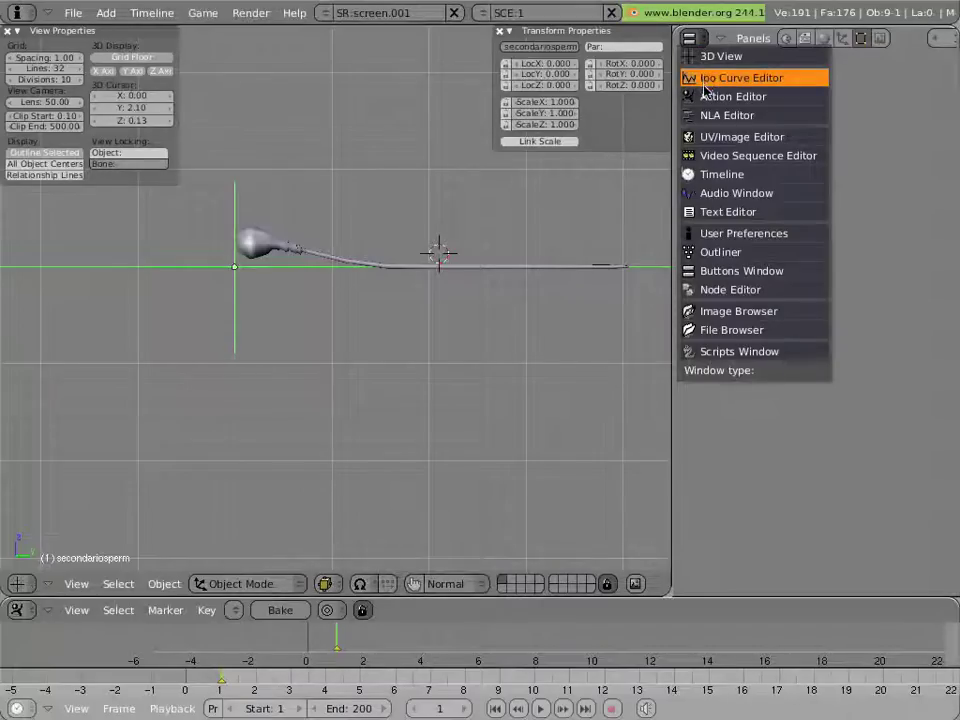
pyautogui.click(708, 251)
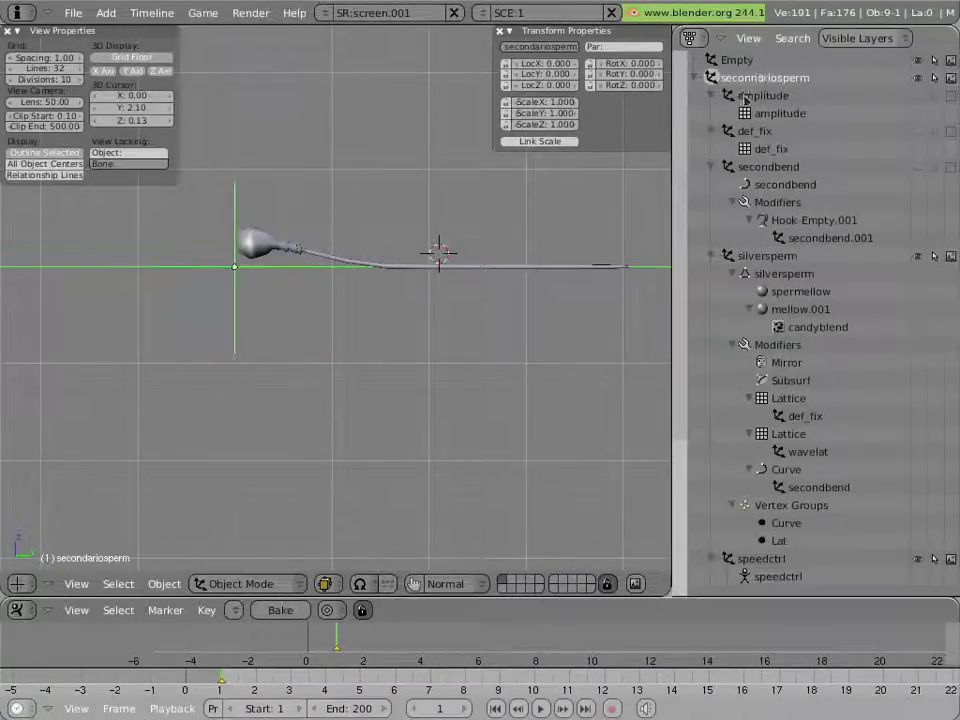
pyautogui.click(695, 77)
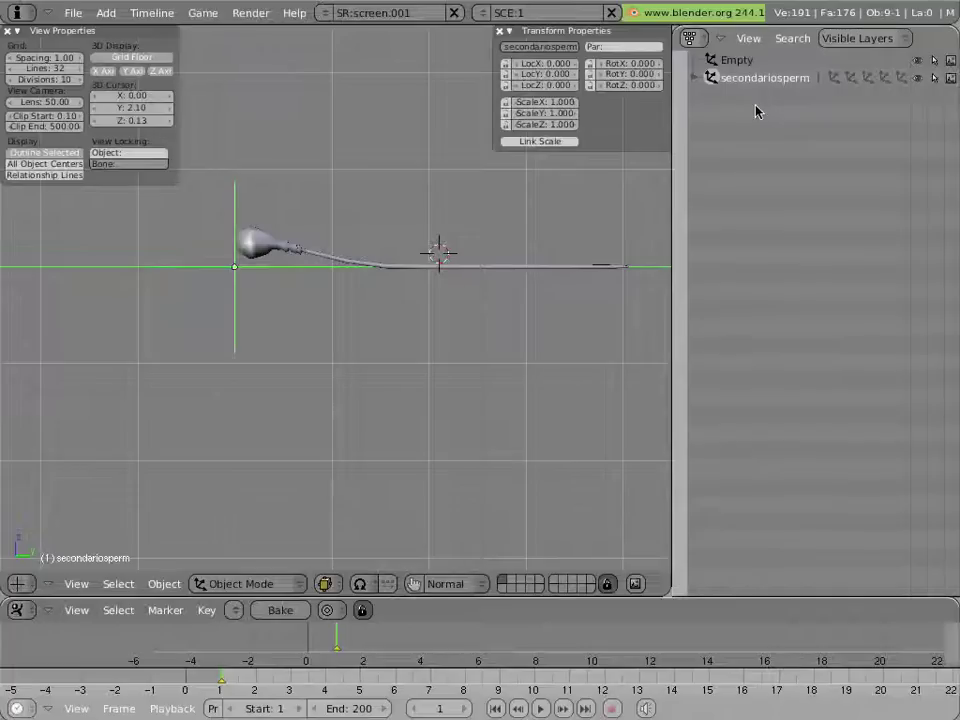
pyautogui.click(695, 78)
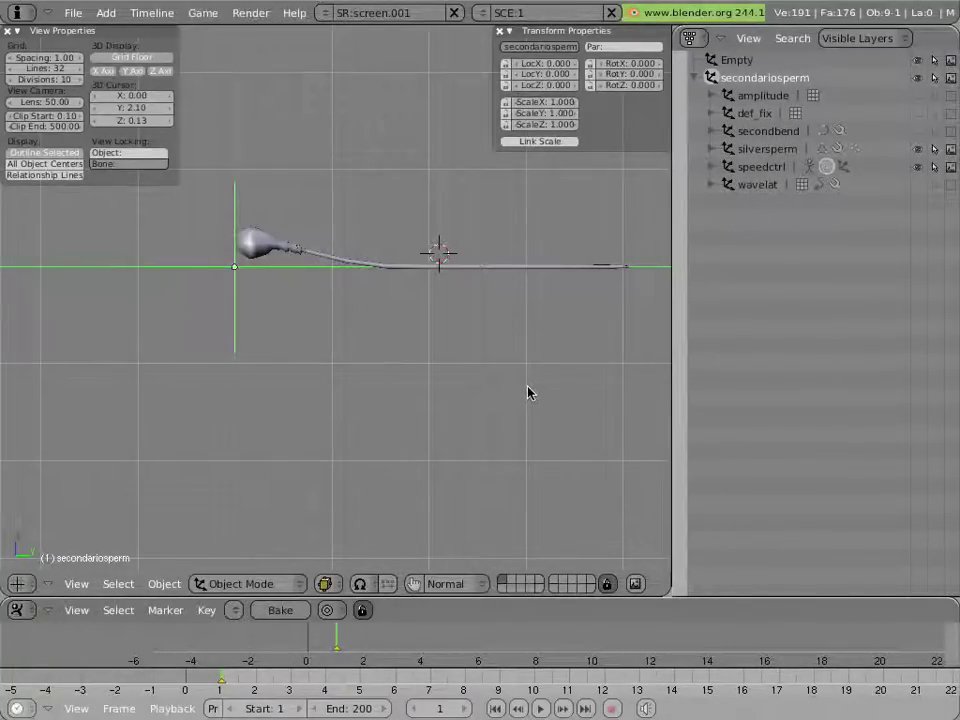
# Unhide all lattices and the curve, then inspect the inner lattice and silversperm mesh
pyautogui.press('`')
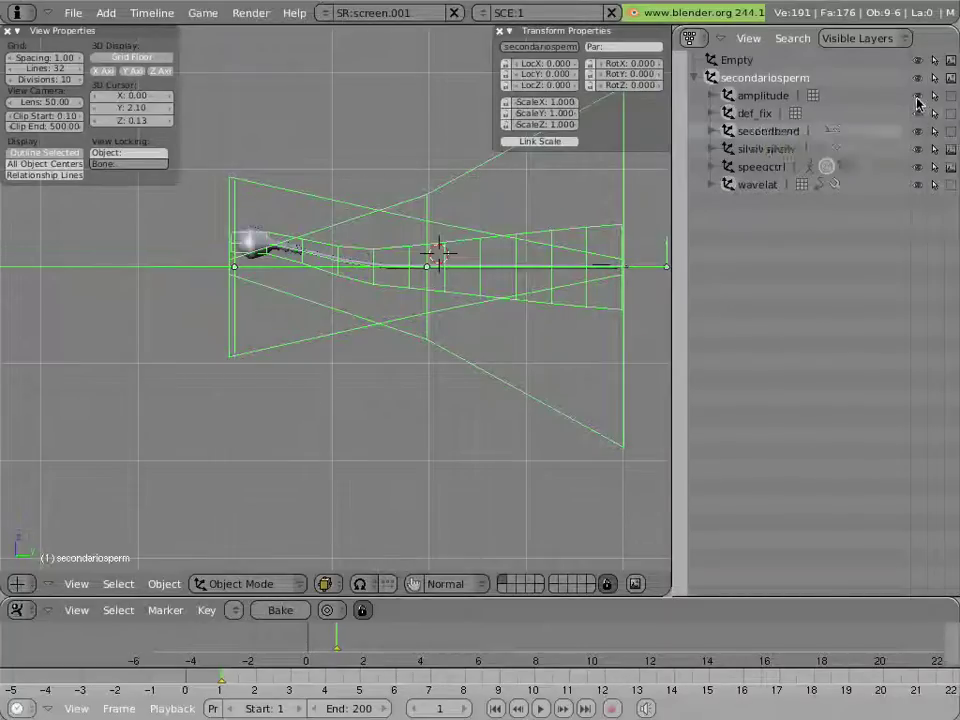
pyautogui.rightClick(440, 257)
pyautogui.rightClick(439, 254)
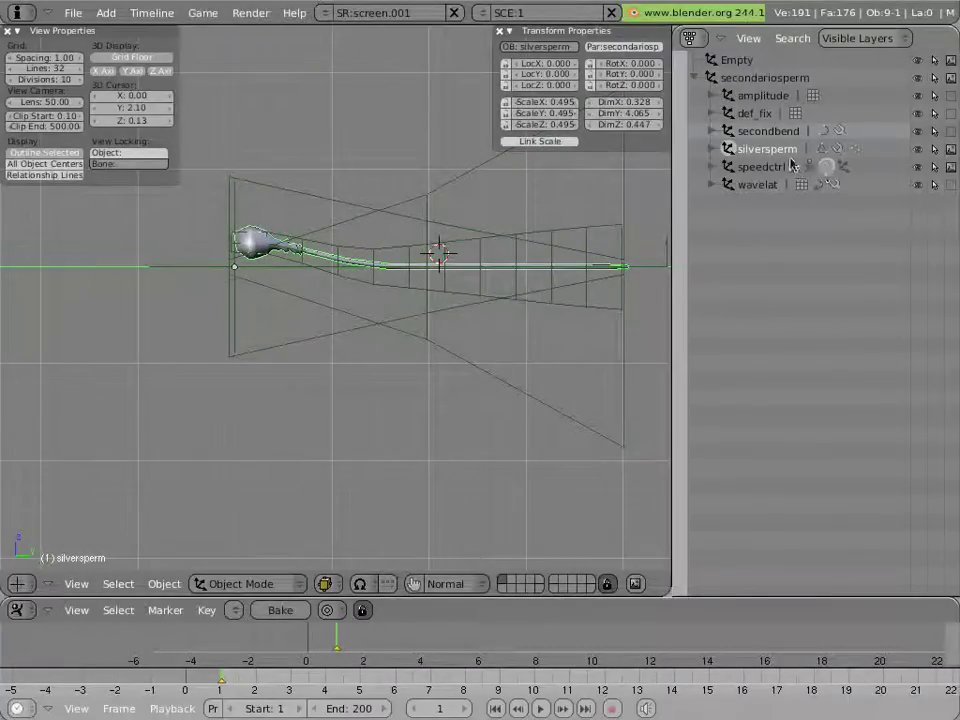
pyautogui.click(917, 150)
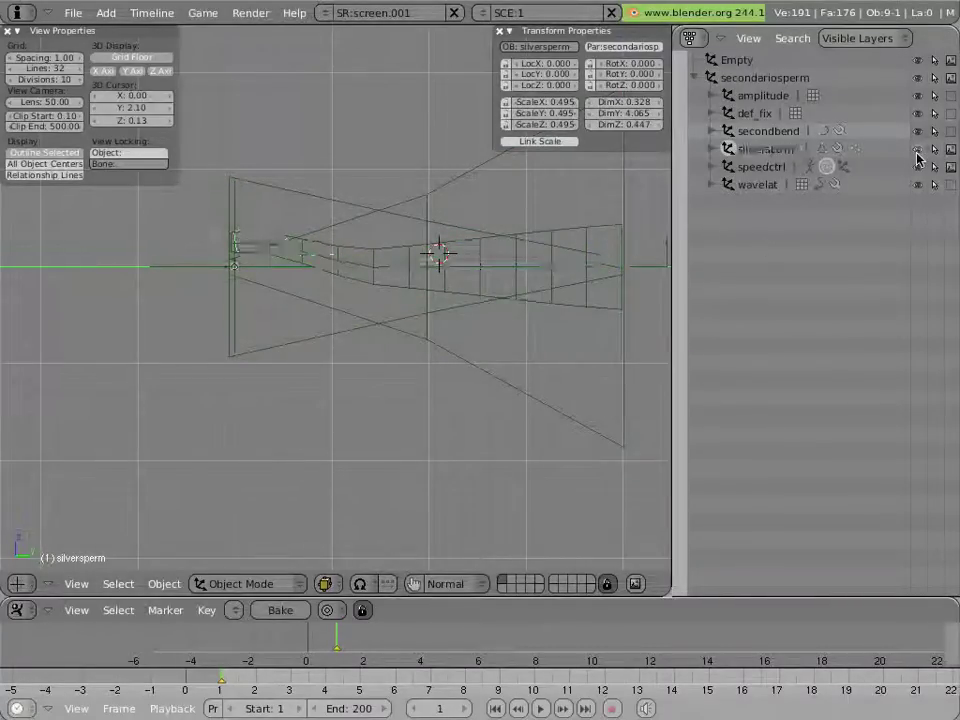
pyautogui.click(917, 150)
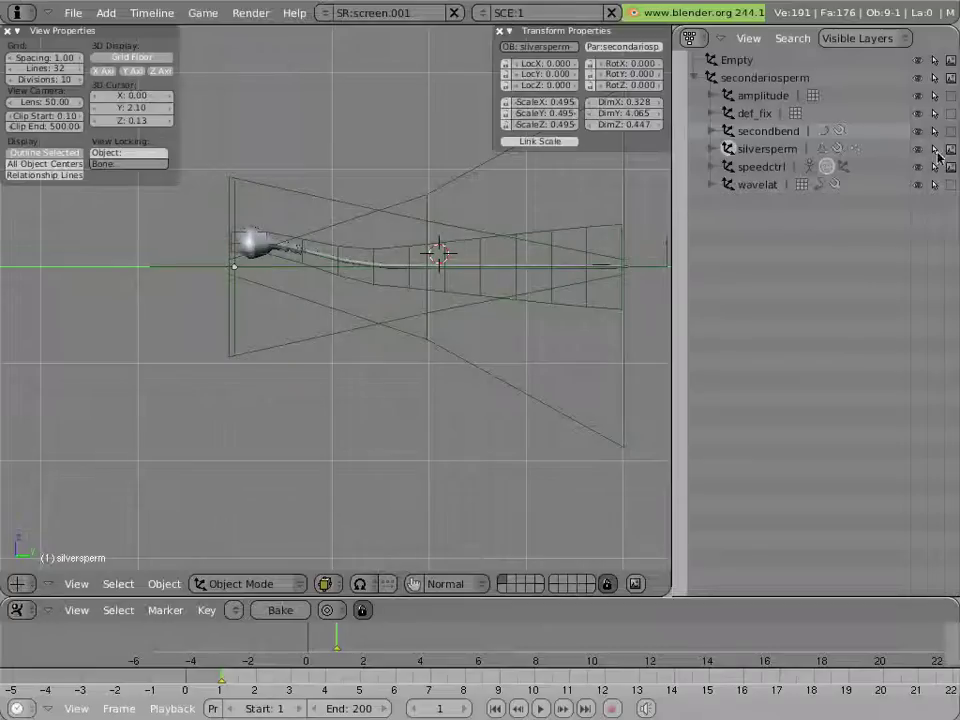
# Disable silversperm's rendering in the Outliner and make the speedctrl rig active in Pose Mode
pyautogui.rightClick(473, 268)
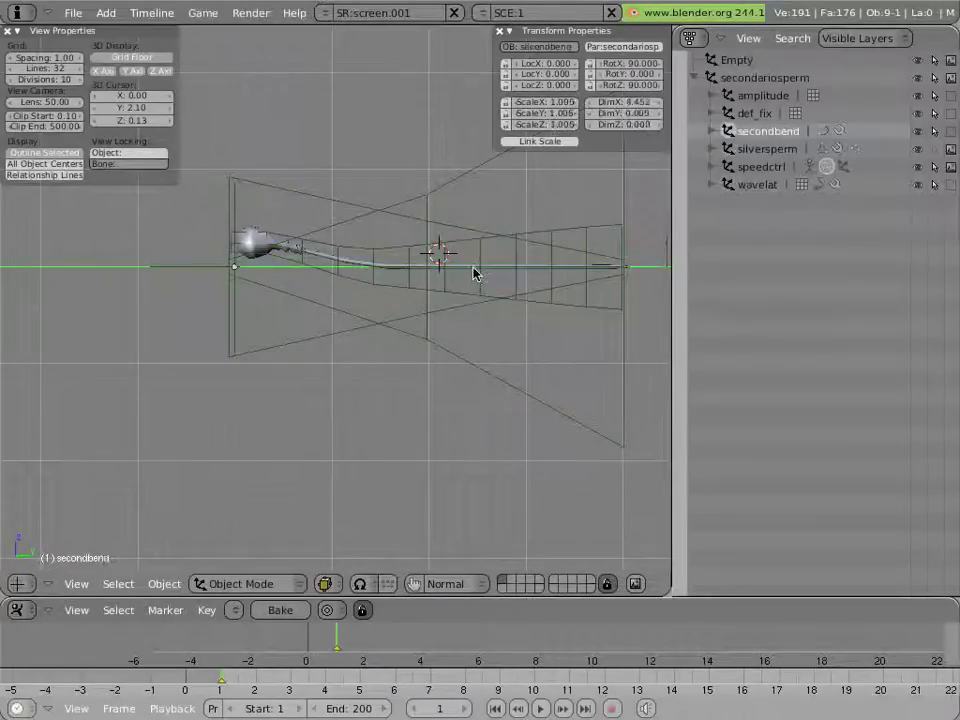
pyautogui.rightClick(473, 268)
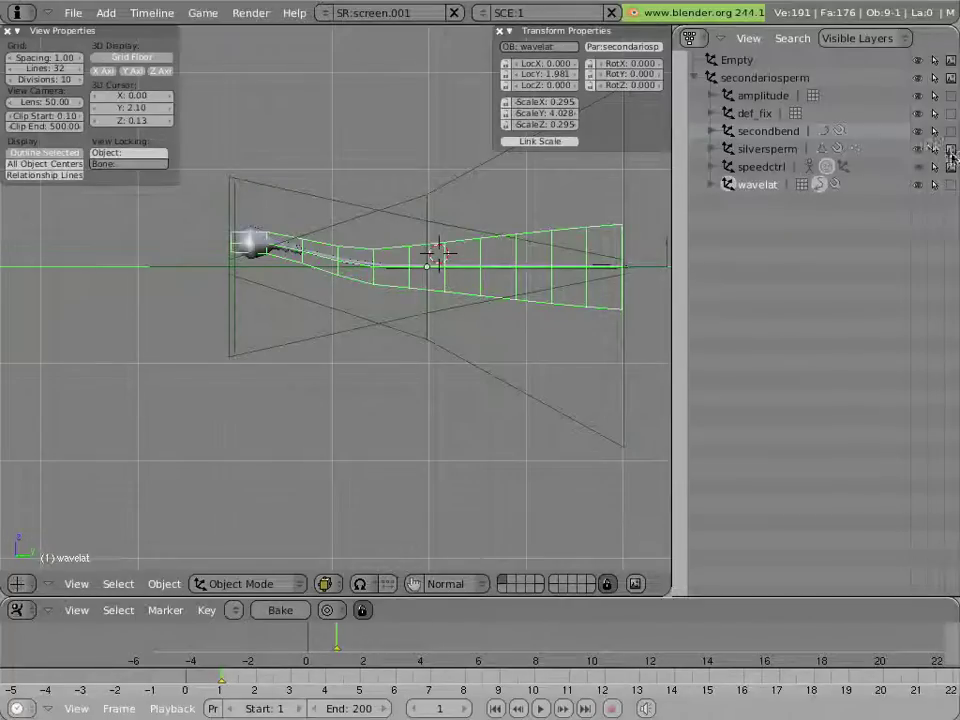
pyautogui.click(951, 151)
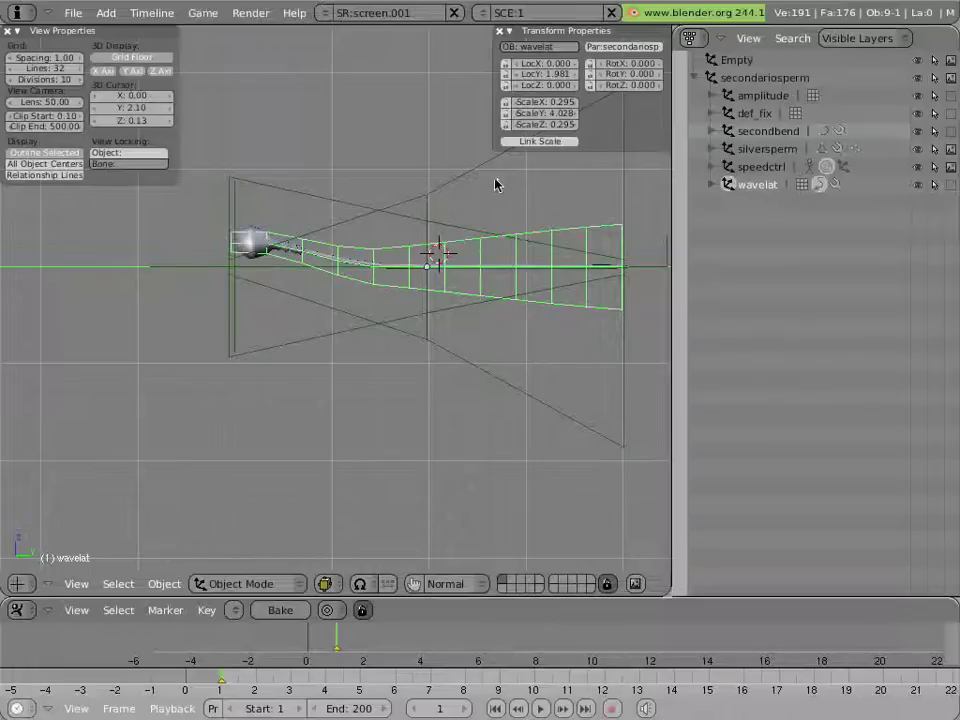
pyautogui.click(762, 167)
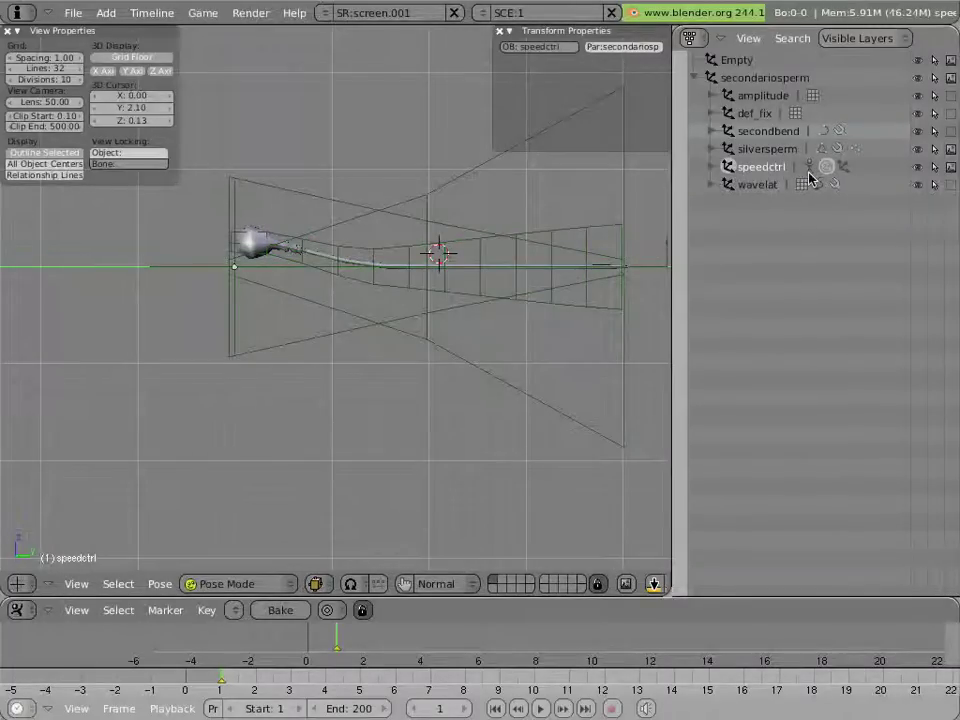
pyautogui.click(691, 41)
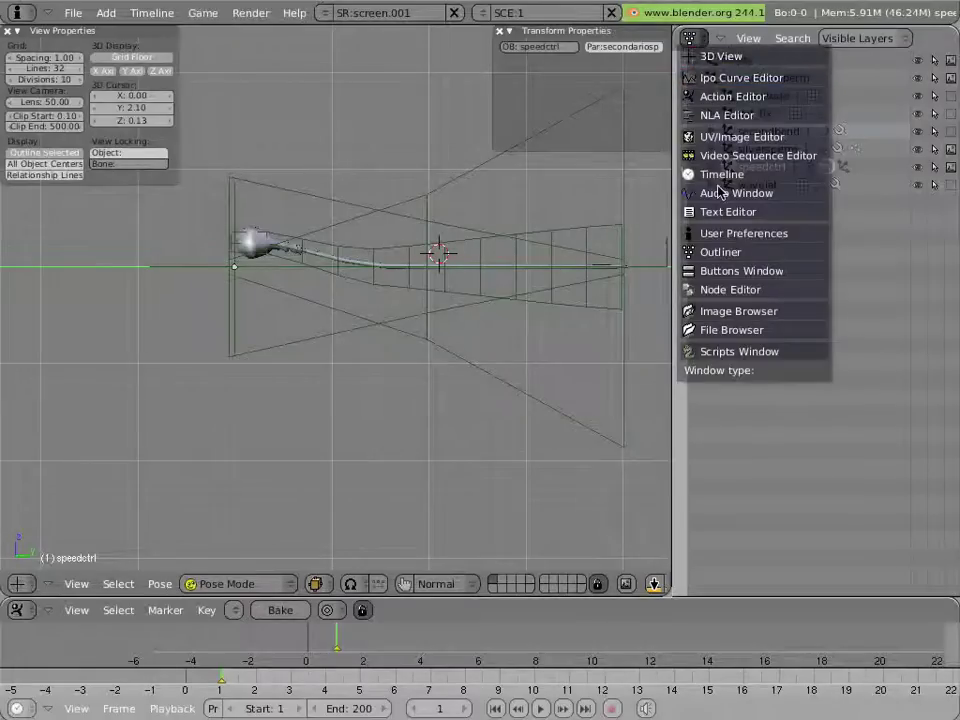
pyautogui.click(724, 271)
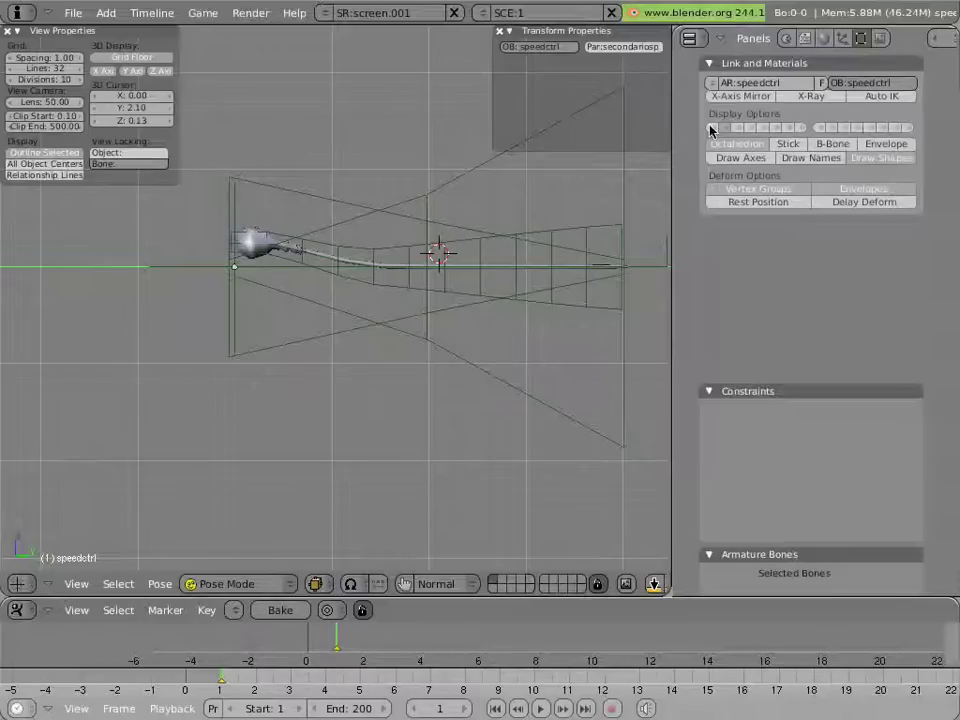
pyautogui.click(711, 130)
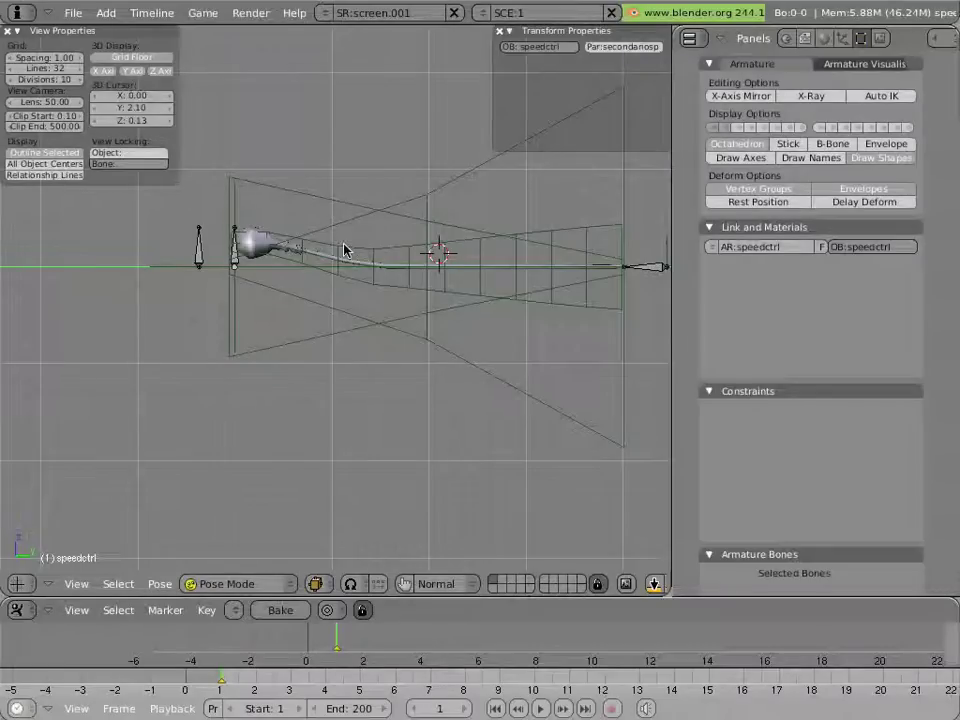
pyautogui.scroll(-2, 315, 252)
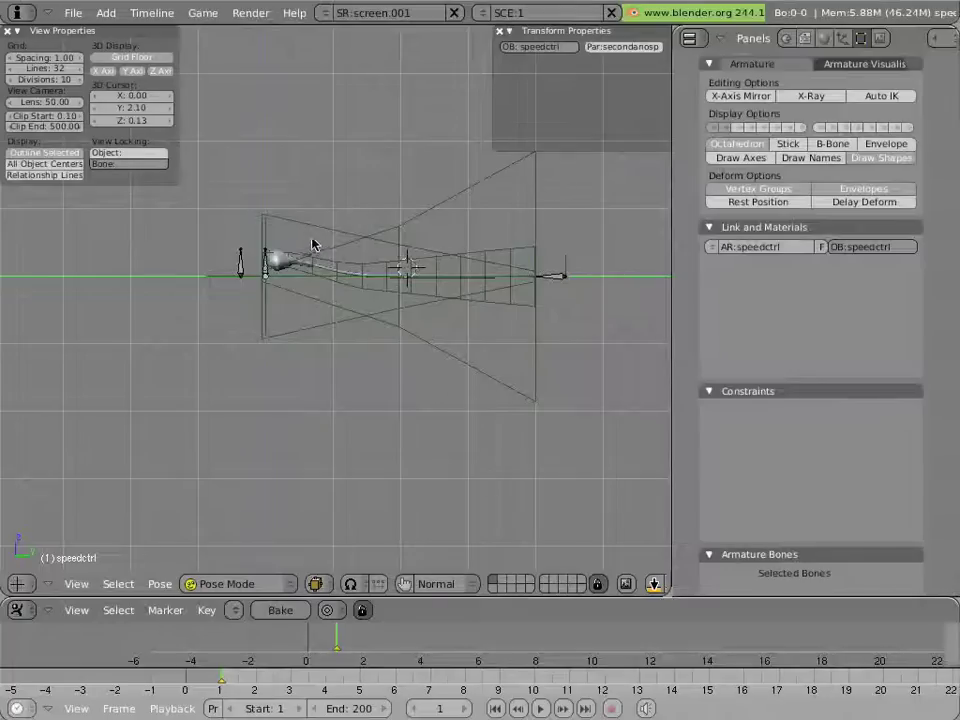
pyautogui.keyDown('shift'); pyautogui.moveTo(312, 244); pyautogui.dragTo(320, 394, button='middle'); pyautogui.keyUp('shift')
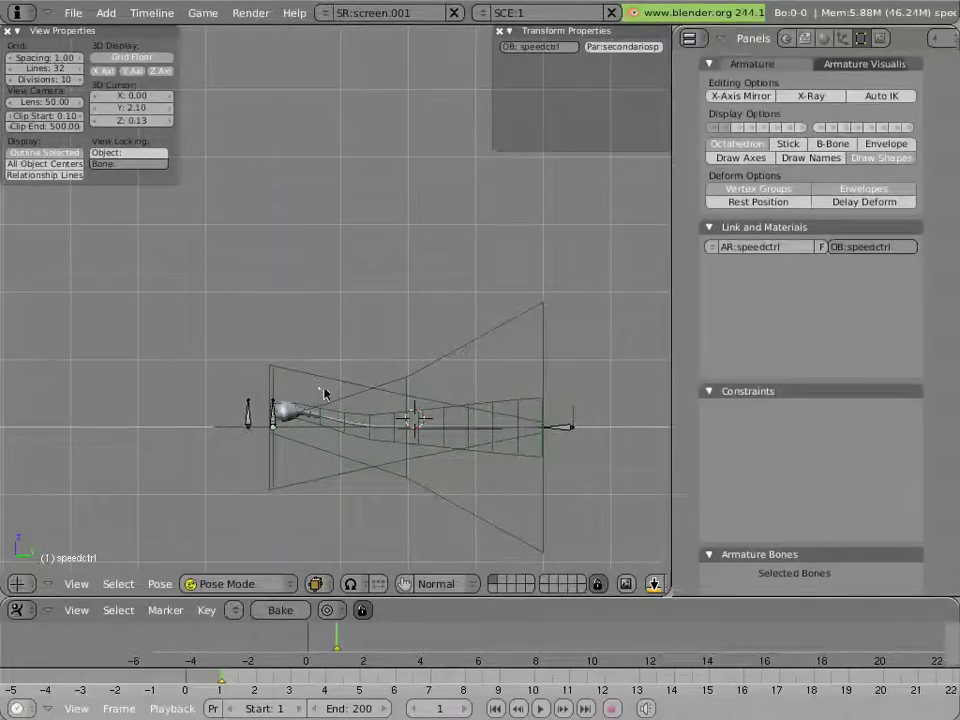
pyautogui.rightClick(274, 436)
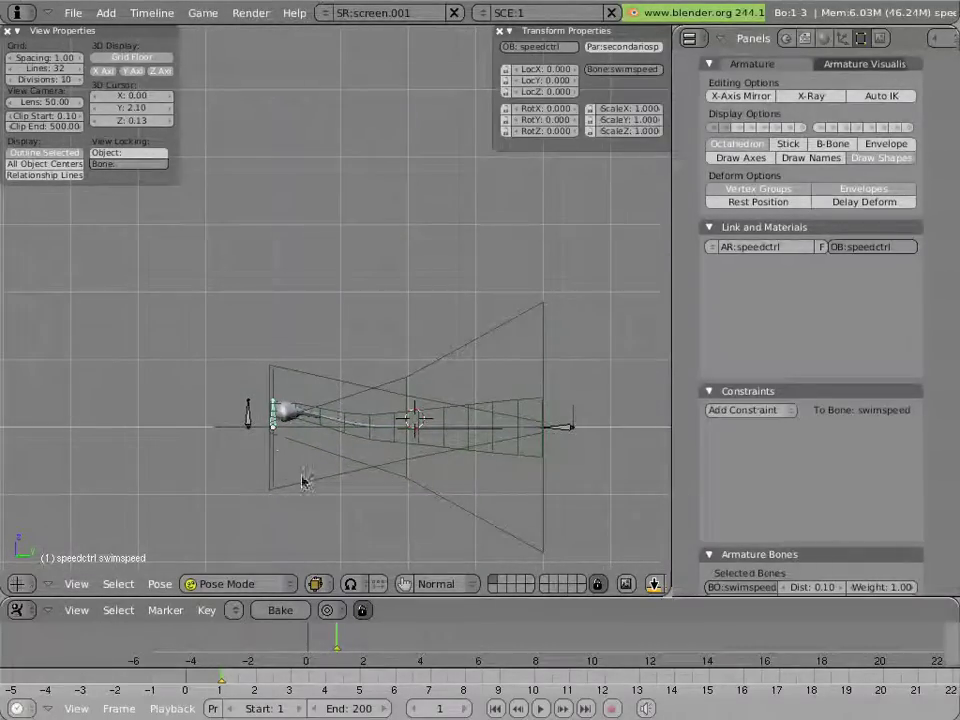
pyautogui.press('g')
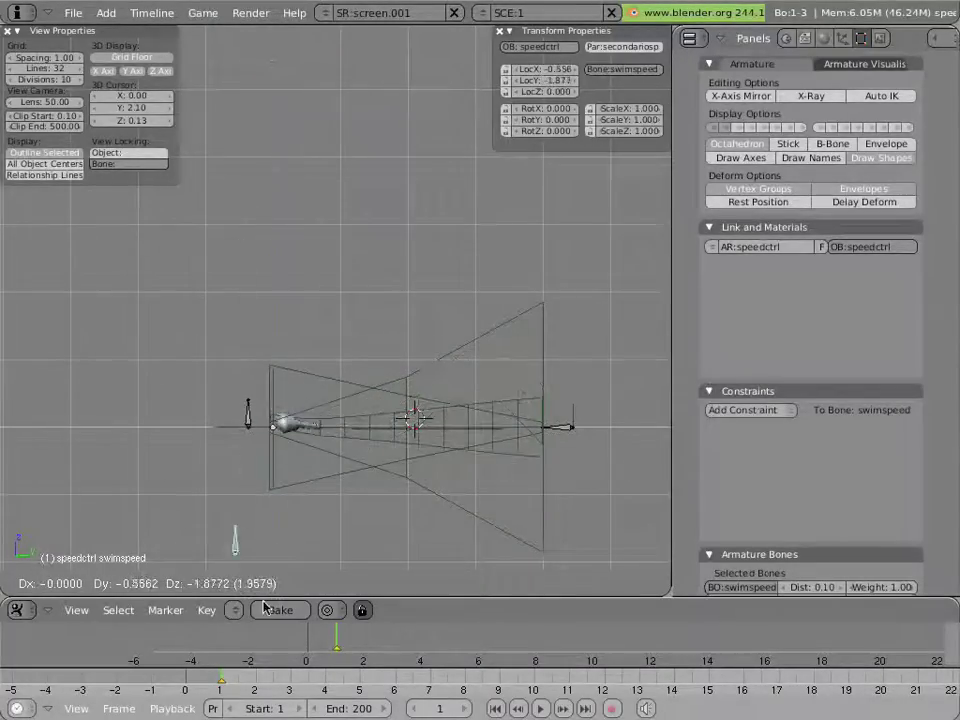
pyautogui.press('Escape')
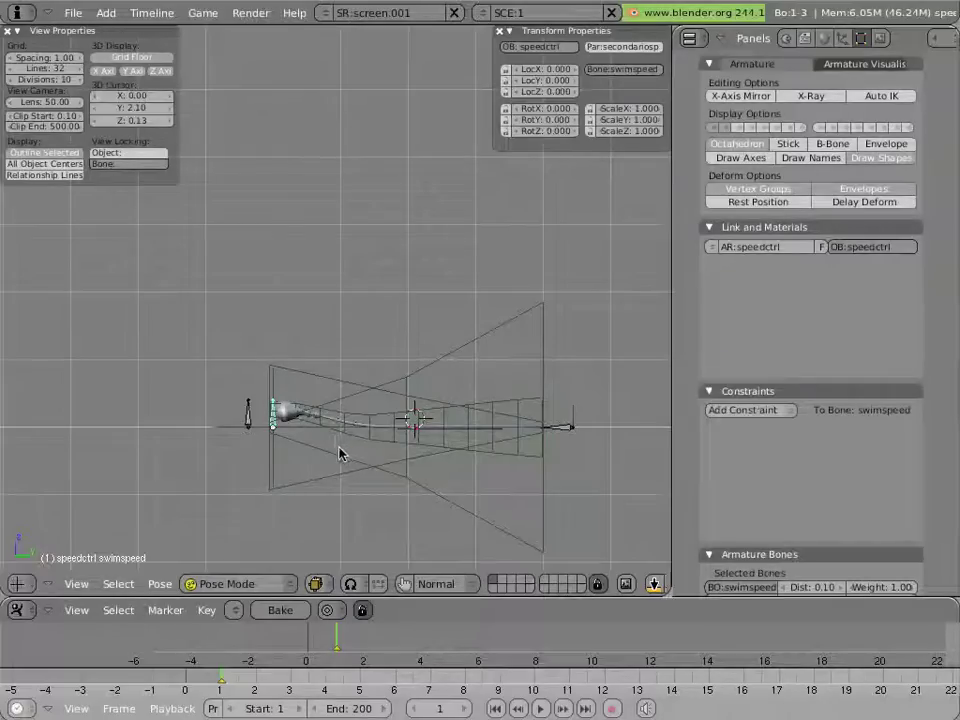
# Enlarge the bottom timeline, header at bottom, into an Ipo Curve Editor and select wavelat
pyautogui.keyDown('shift'); pyautogui.moveTo(341, 452); pyautogui.dragTo(334, 247, button='middle'); pyautogui.keyUp('shift')
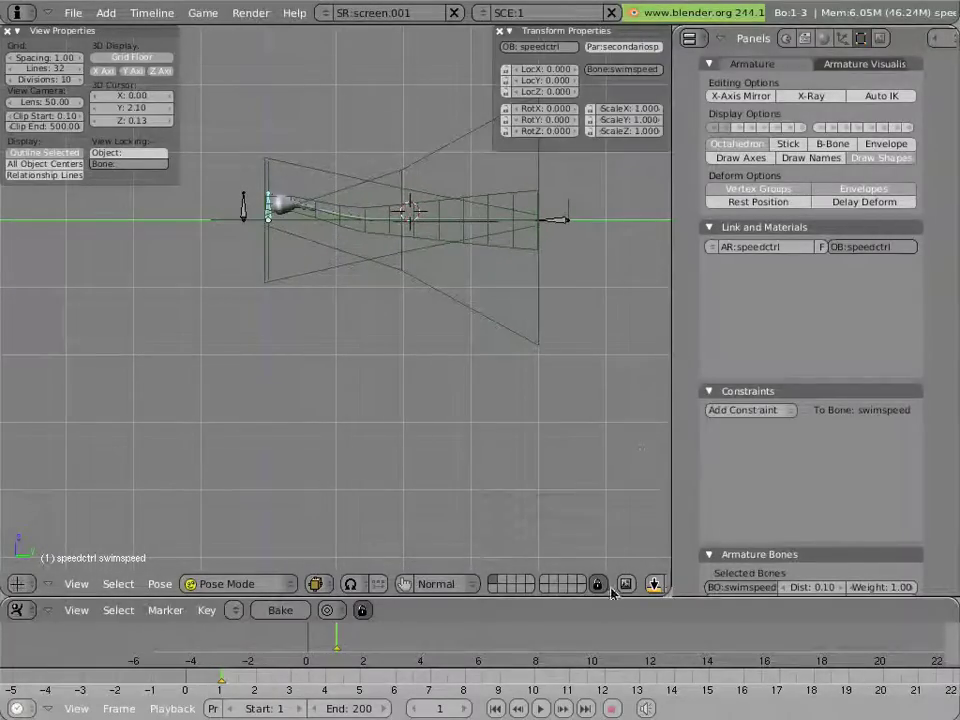
pyautogui.moveTo(612, 597); pyautogui.dragTo(620, 407)
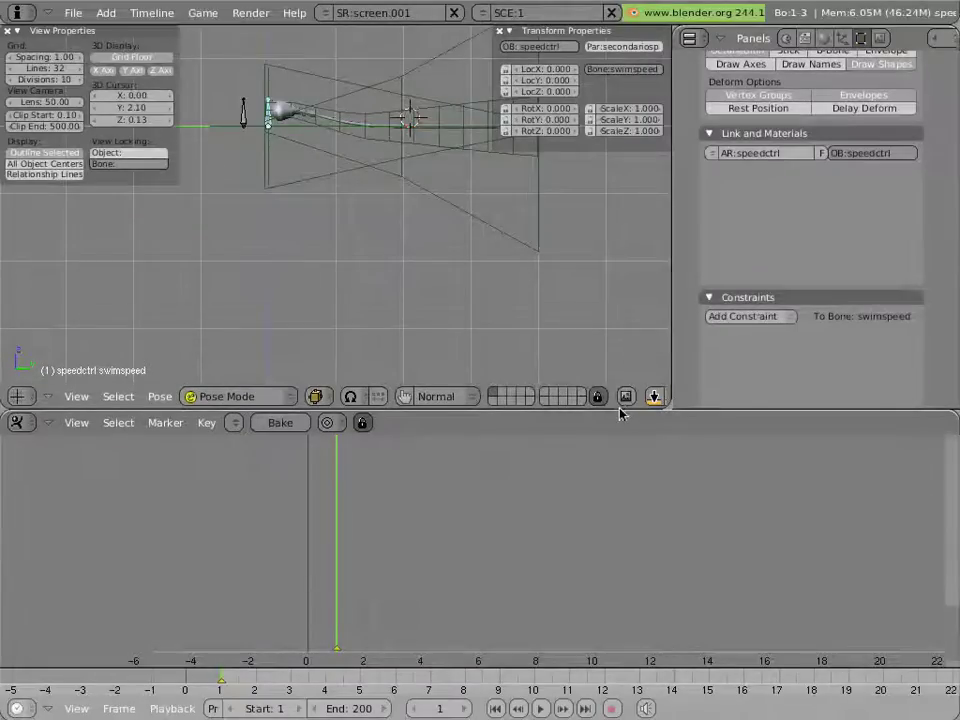
pyautogui.rightClick(444, 424)
pyautogui.click(446, 439)
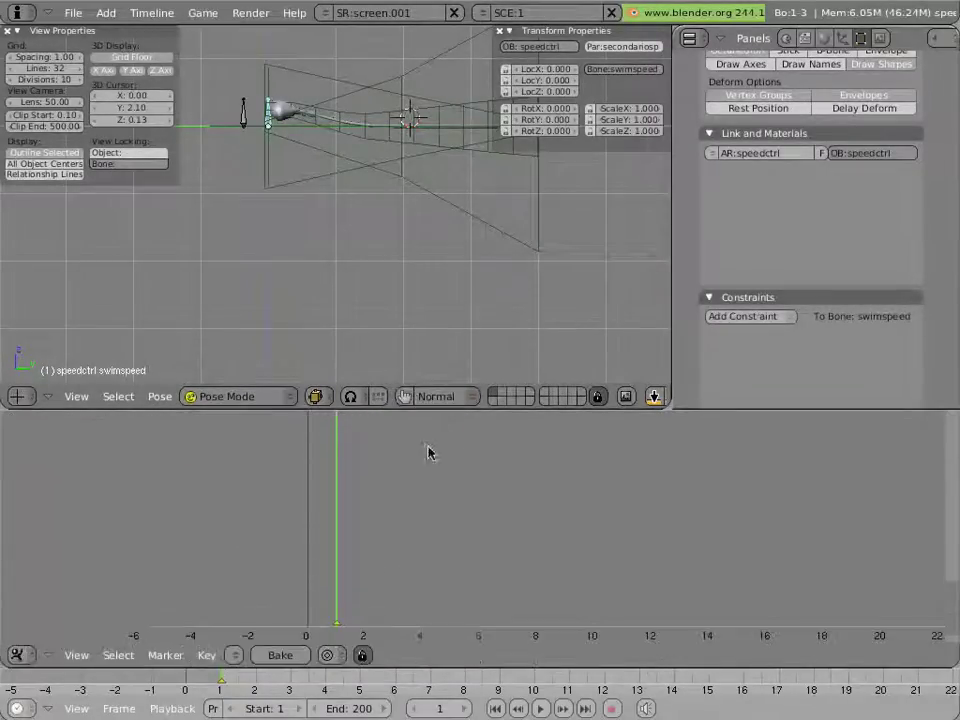
pyautogui.click(17, 655)
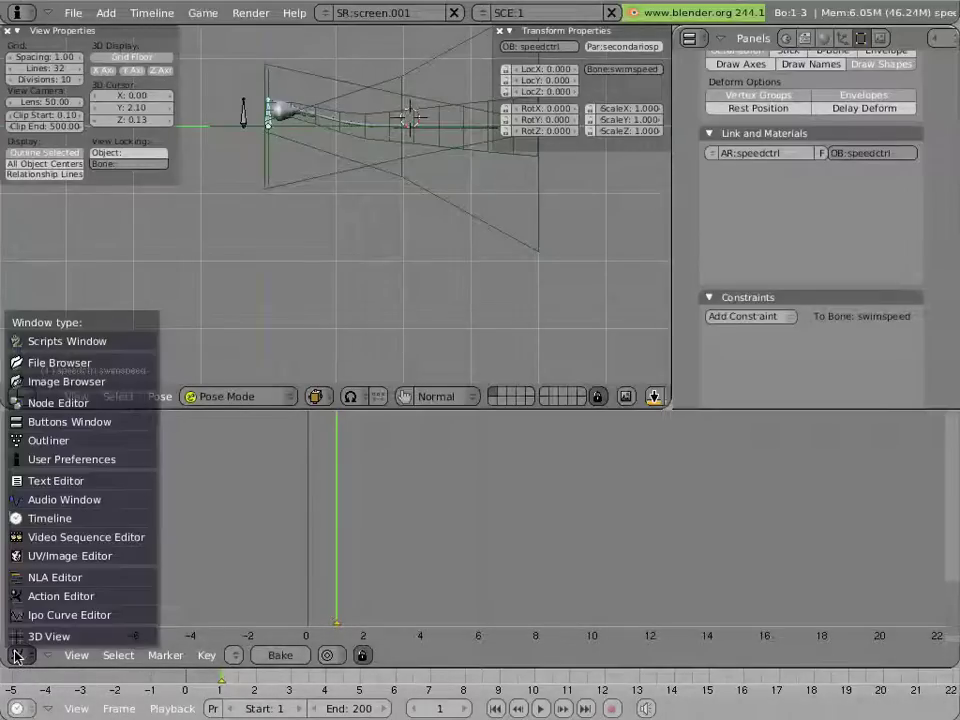
pyautogui.click(20, 615)
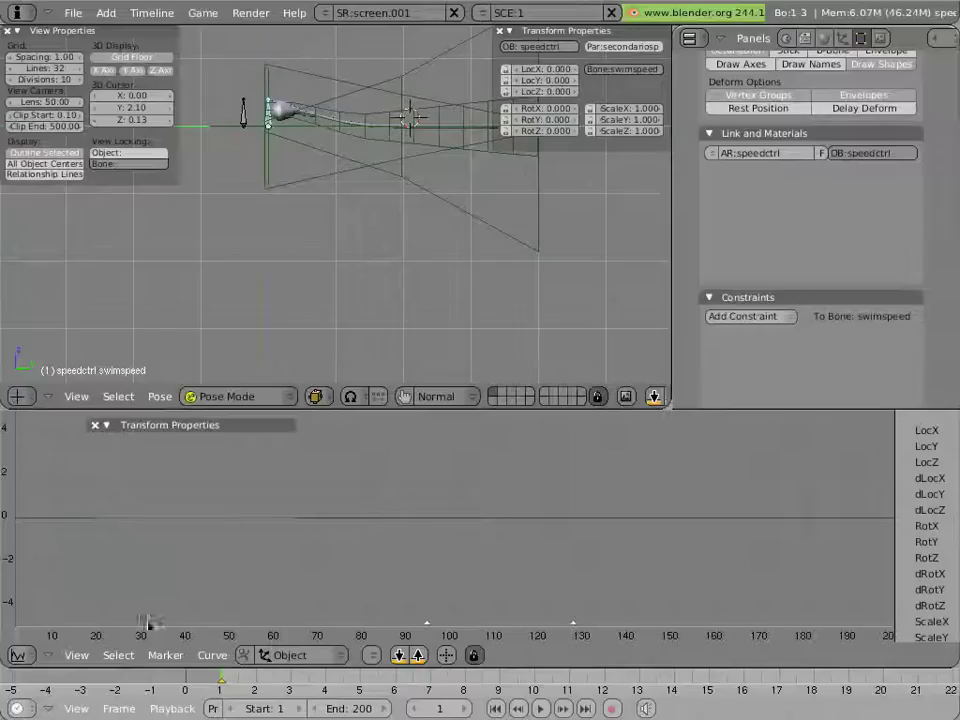
pyautogui.rightClick(370, 148)
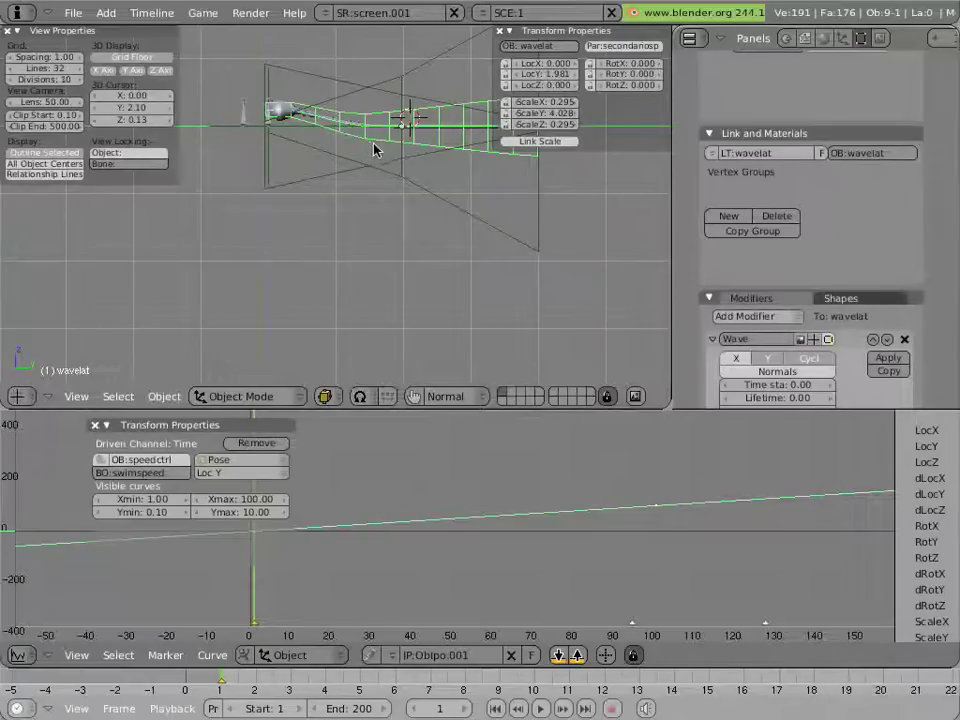
# Scroll to wavelat's Wave modifier and zoom the Time driver graph out to X 1–100, Y 0.10–10.00
pyautogui.scroll(-5, 840, 315)
pyautogui.scroll(-2, 840, 315)
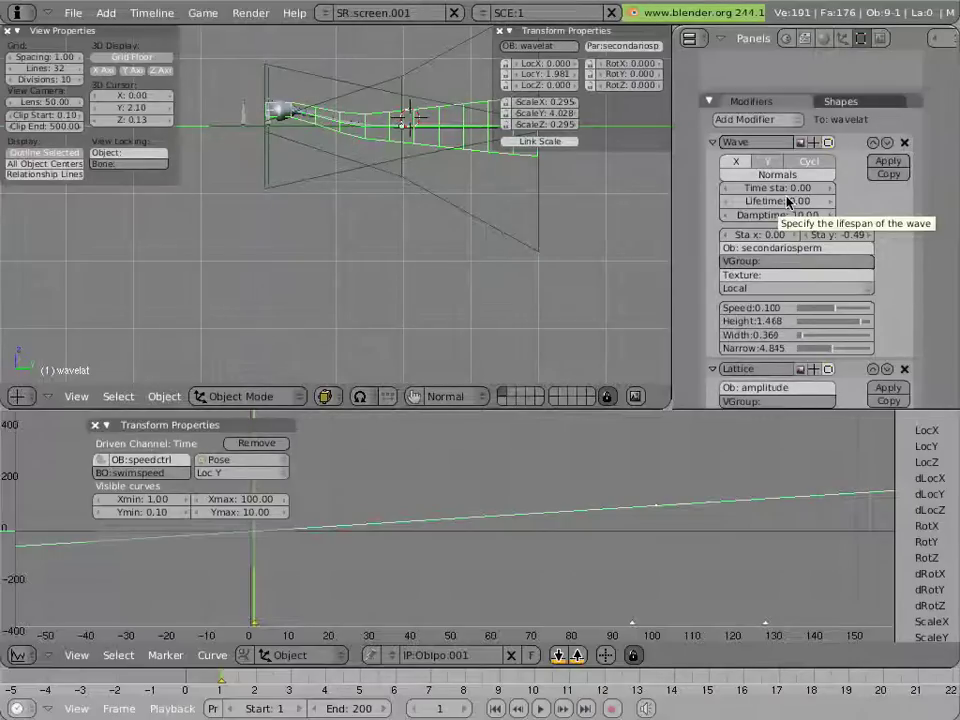
pyautogui.scroll(-1, 708, 503)
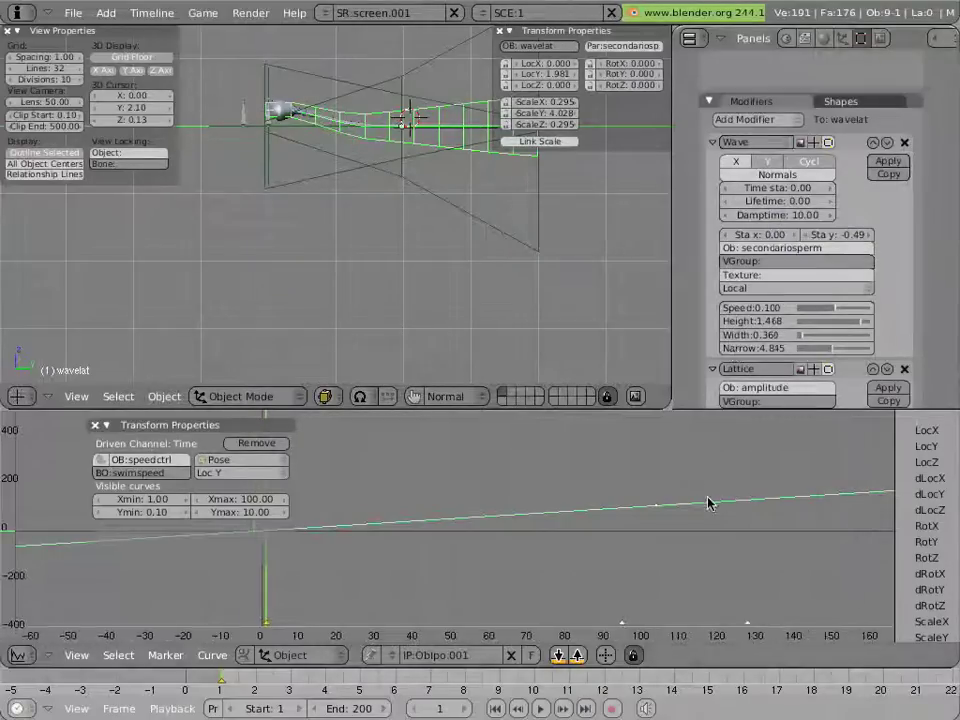
pyautogui.keyDown('ctrl'); pyautogui.moveTo(708, 503); pyautogui.dragTo(539, 568, button='middle'); pyautogui.keyUp('ctrl')
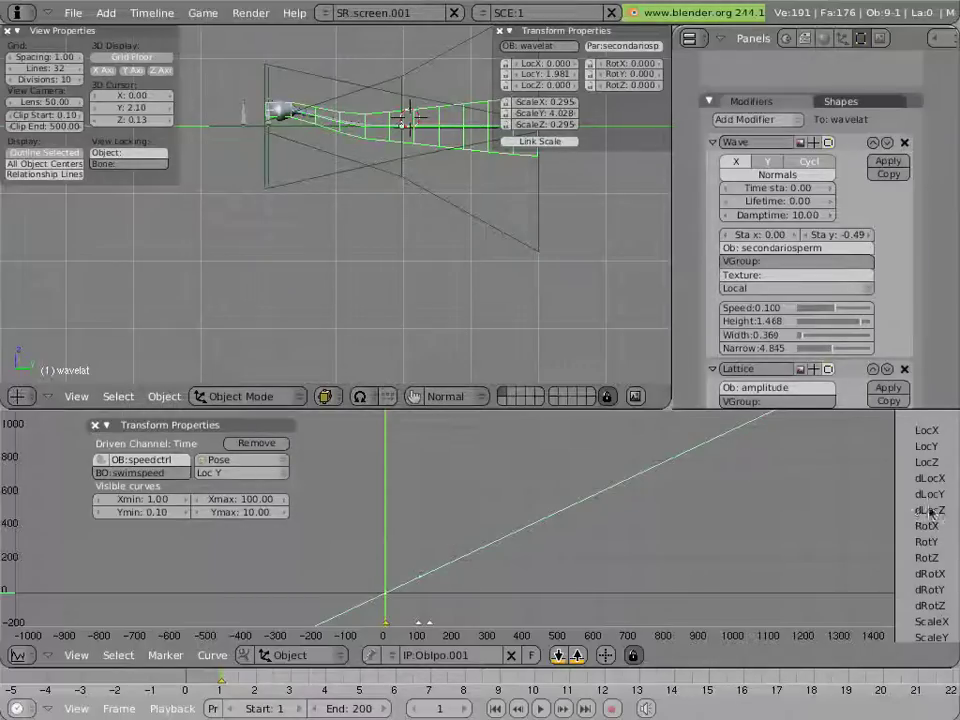
pyautogui.scroll(-5, 928, 500)
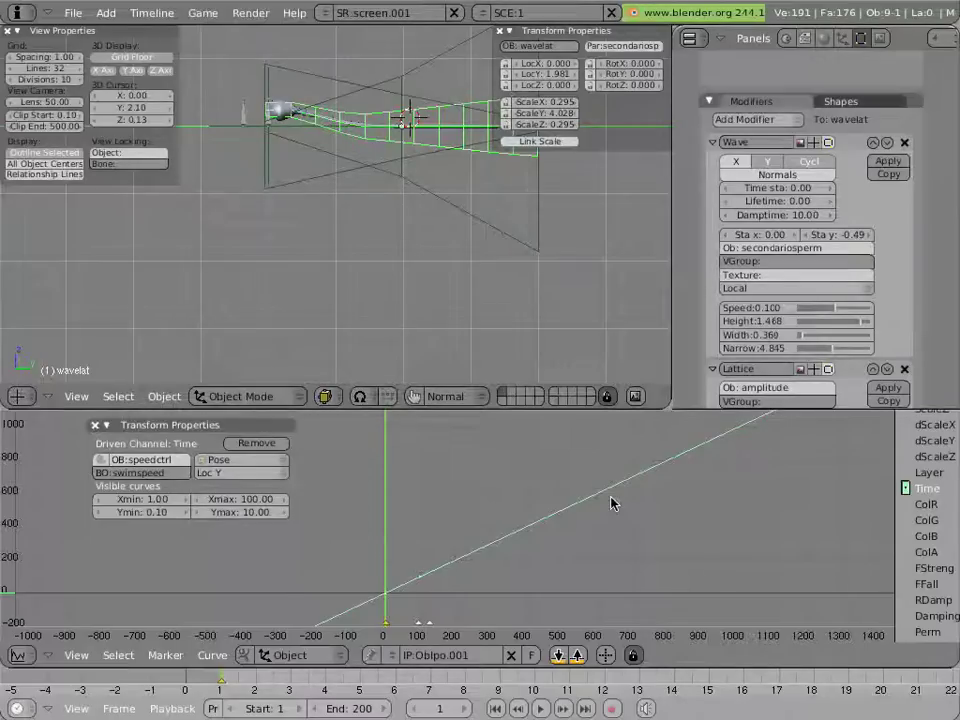
pyautogui.rightClick(268, 116)
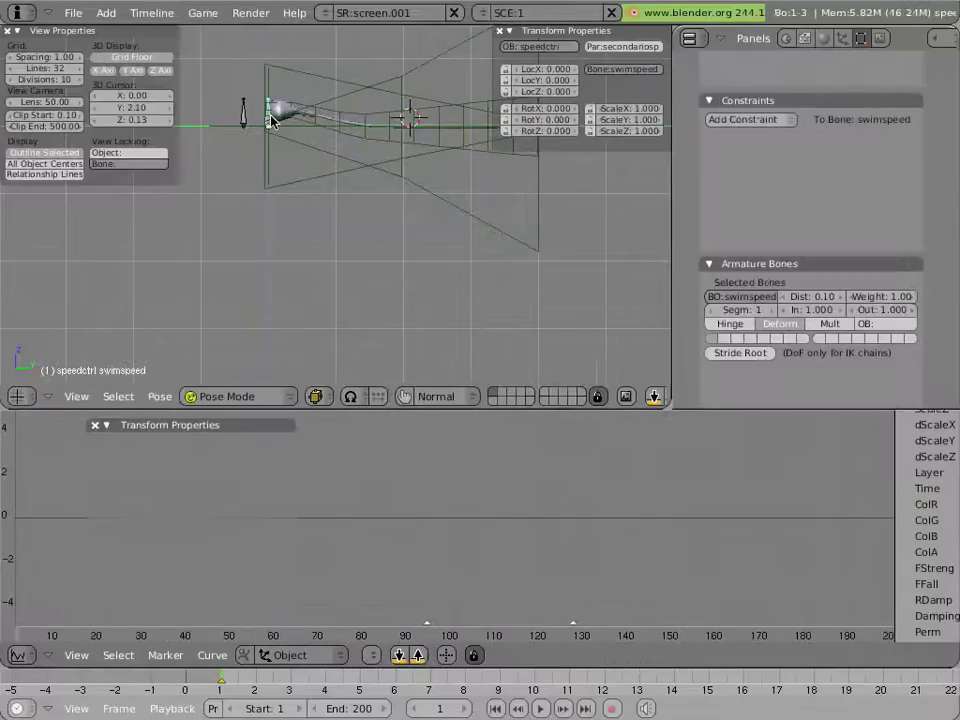
pyautogui.rightClick(358, 145)
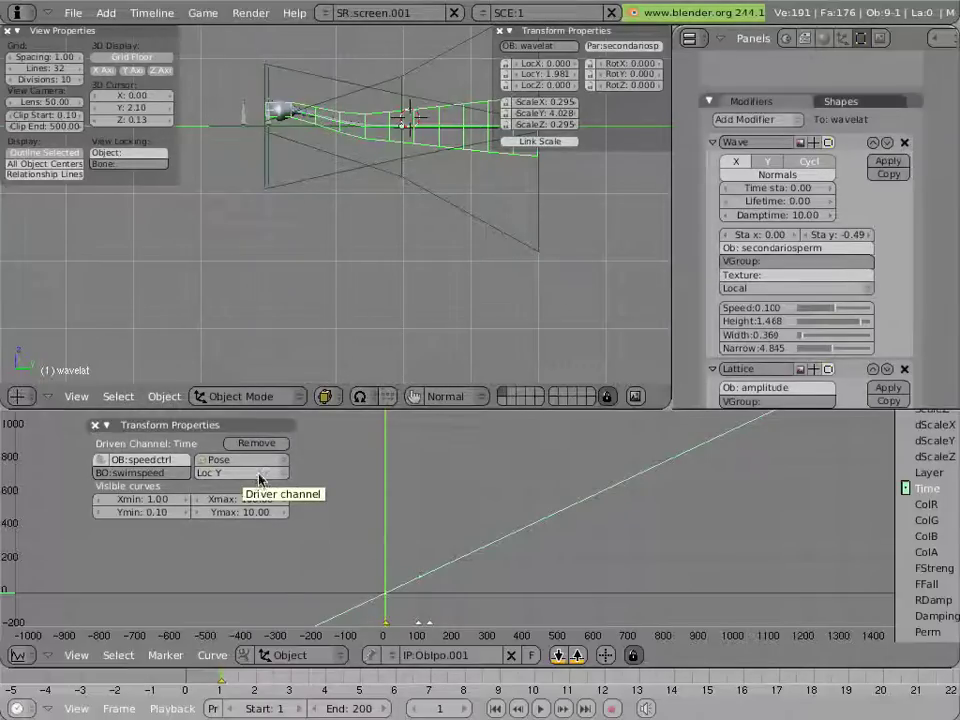
pyautogui.rightClick(272, 124)
pyautogui.press('g')
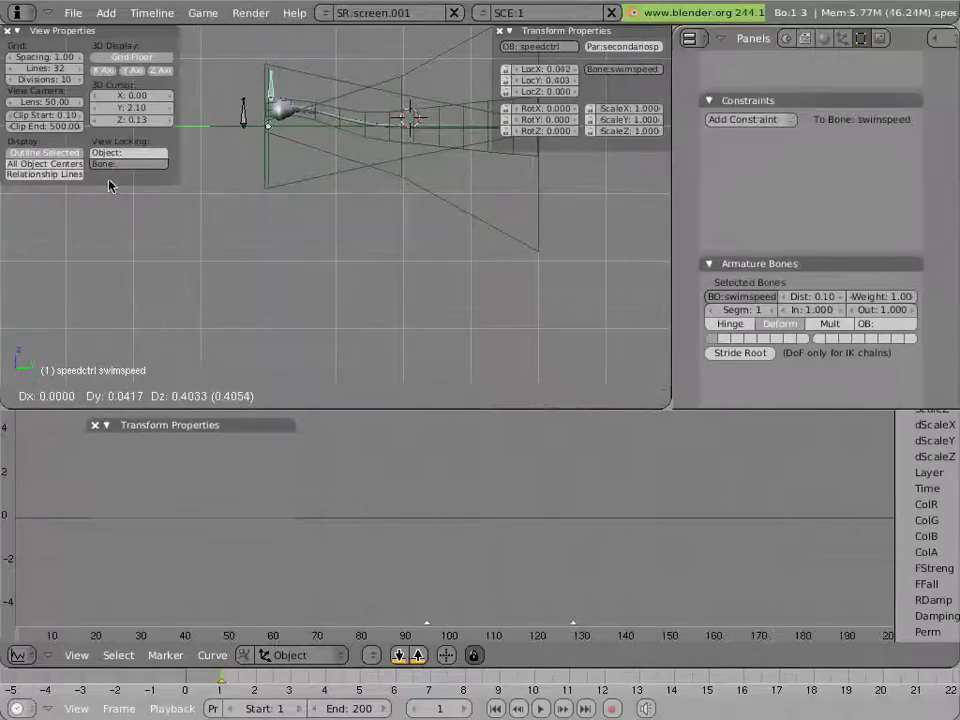
pyautogui.press('Escape')
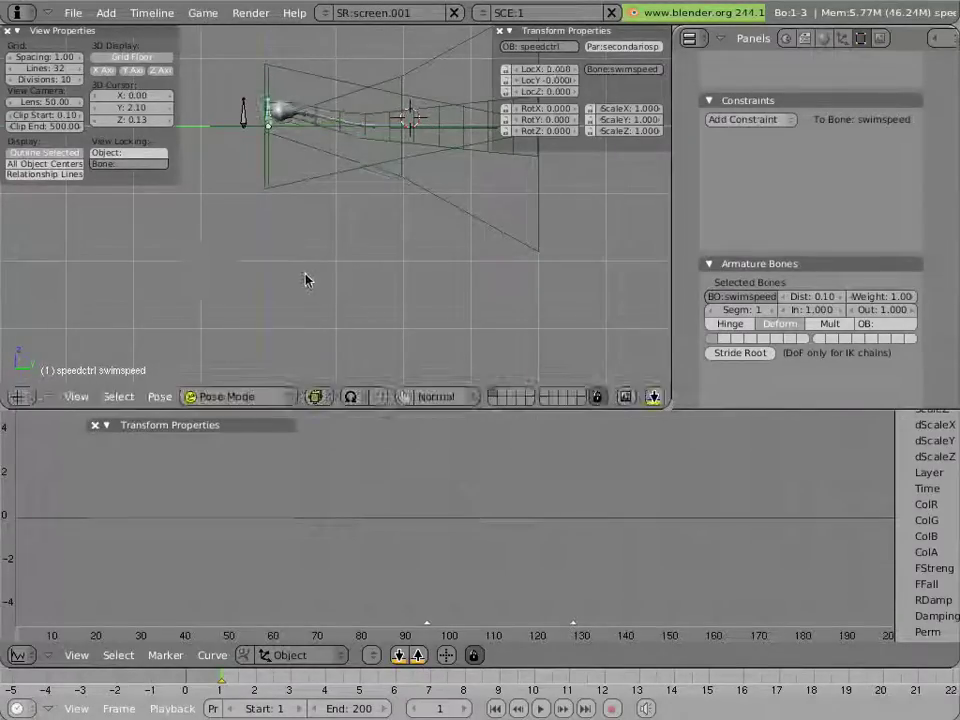
pyautogui.press('g')
pyautogui.press('z')
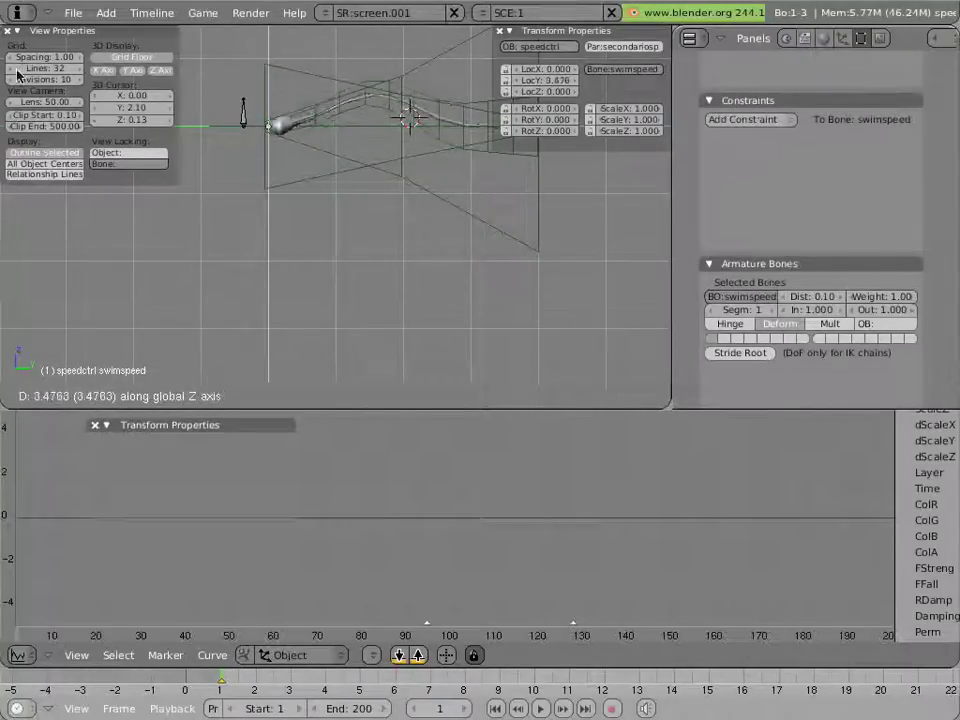
pyautogui.press('Escape')
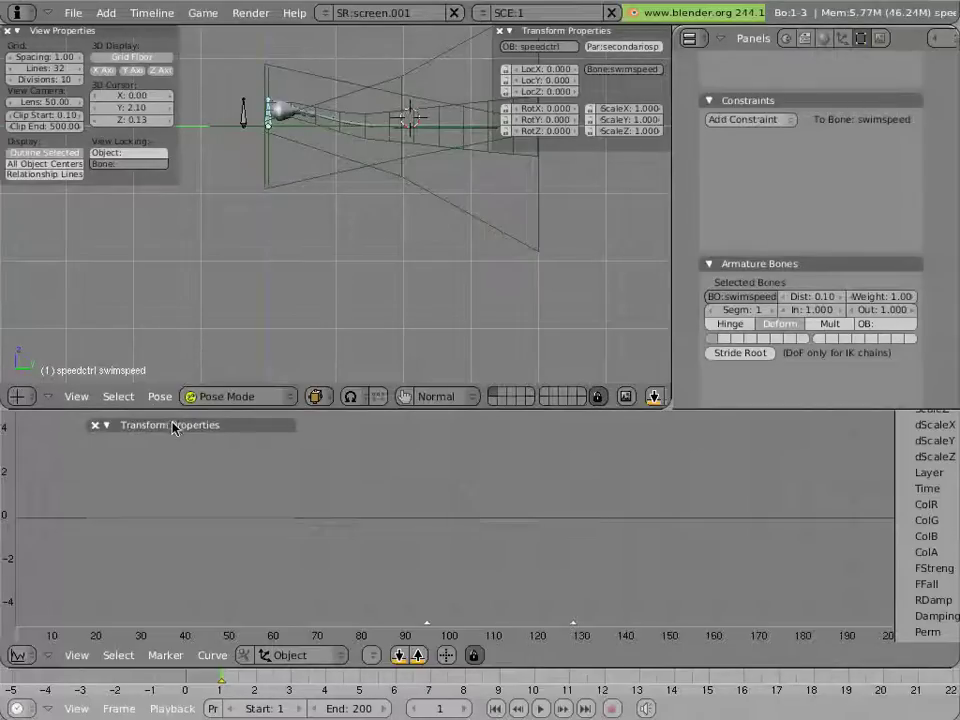
# Drag the swimangle bone so the tail bends sharply down and away, then reselect wavelat
pyautogui.keyDown('shift'); pyautogui.moveTo(298, 192); pyautogui.dragTo(617, 217, button='middle'); pyautogui.keyUp('shift')
pyautogui.rightClick(597, 201)
pyautogui.scroll(-2, 435, 229)
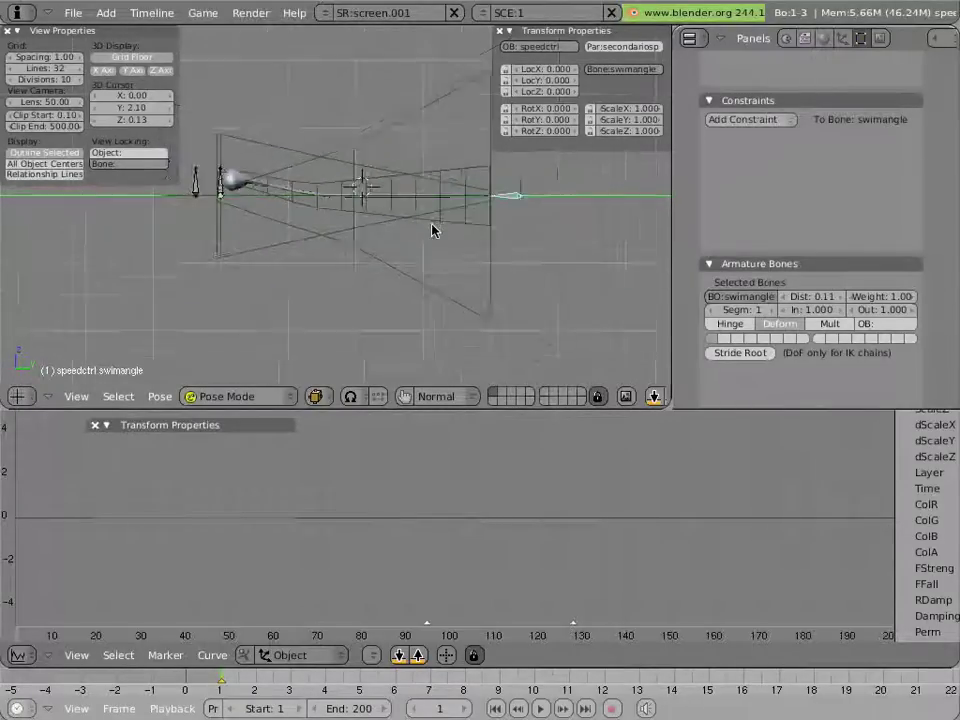
pyautogui.press('g')
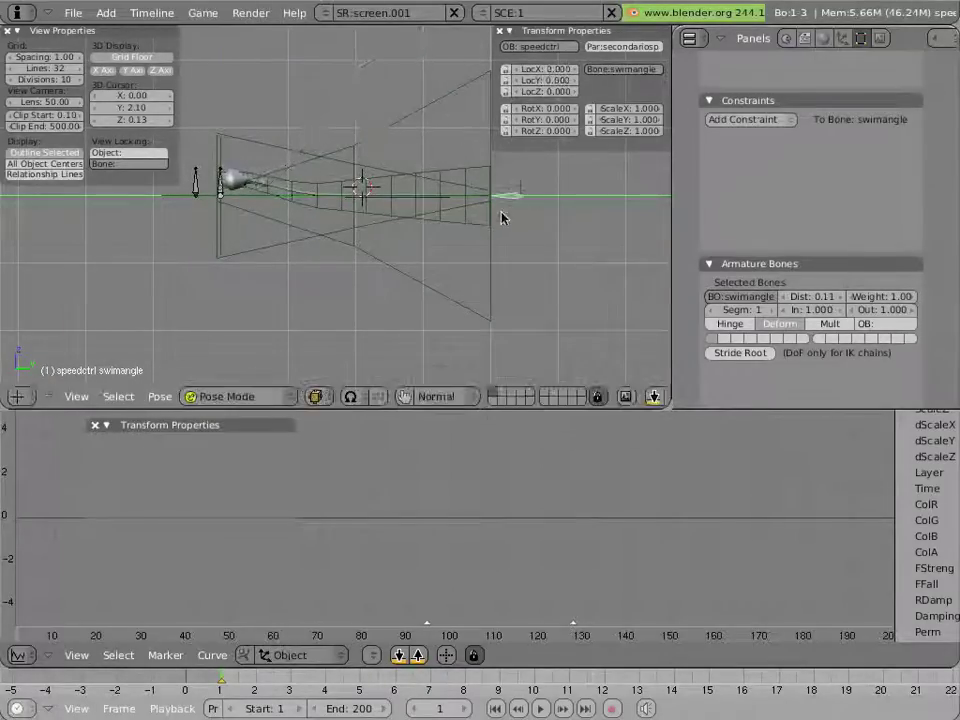
pyautogui.moveTo(504, 214); pyautogui.dragTo(486, 263, button='middle')
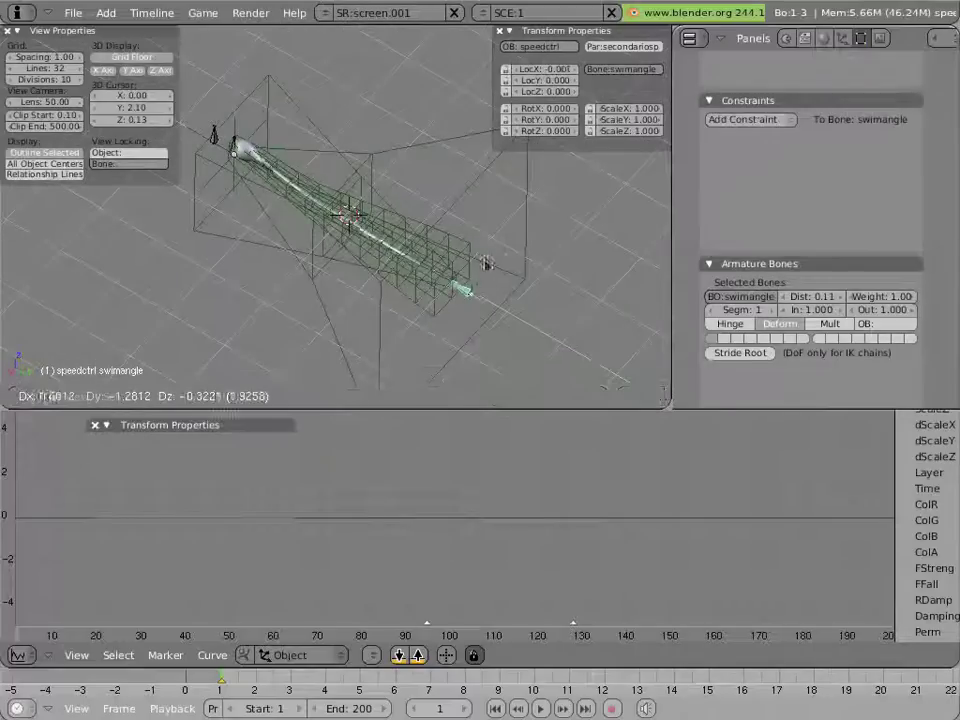
pyautogui.click(369, 287)
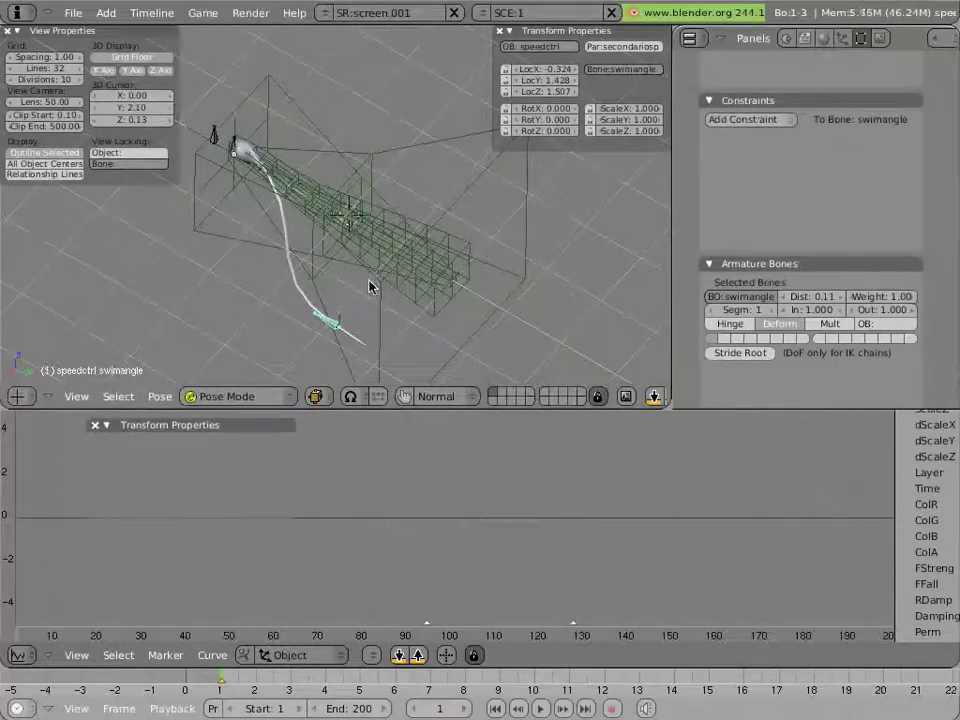
pyautogui.rightClick(410, 300)
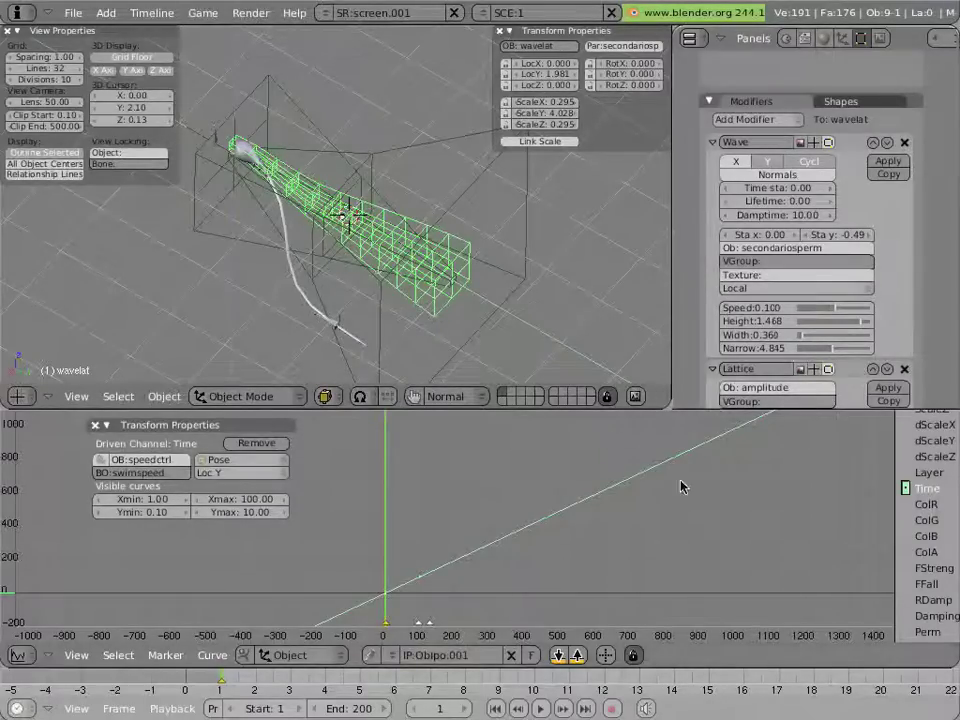
# Erase wavelat's Time driver curve and driver, then trial-move the swimangle bone
pyautogui.press('x')
pyautogui.click(580, 508)
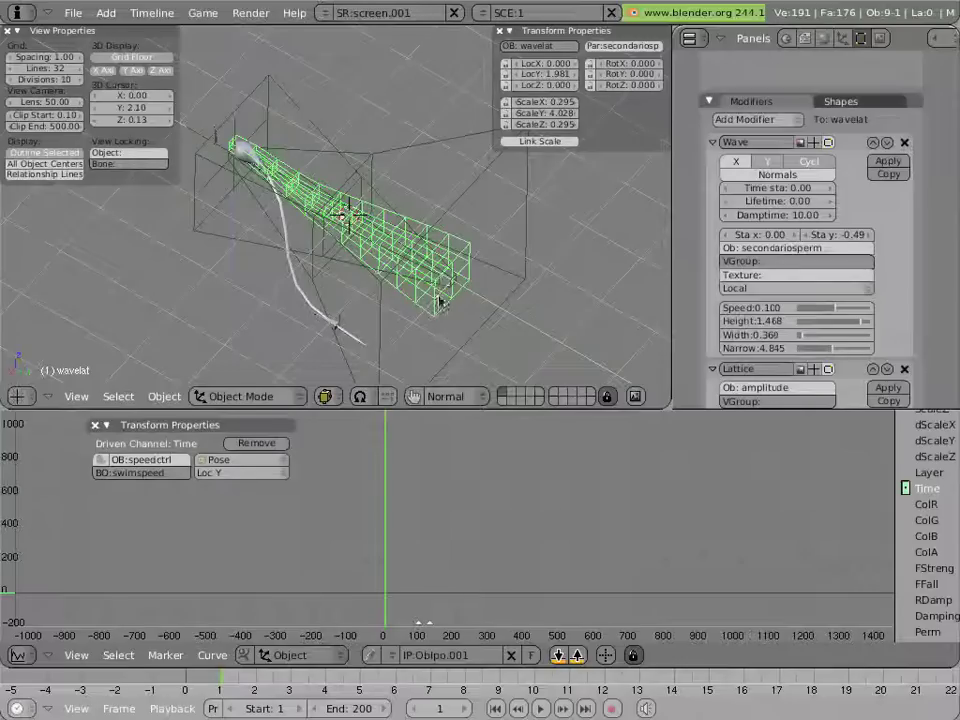
pyautogui.click(266, 449)
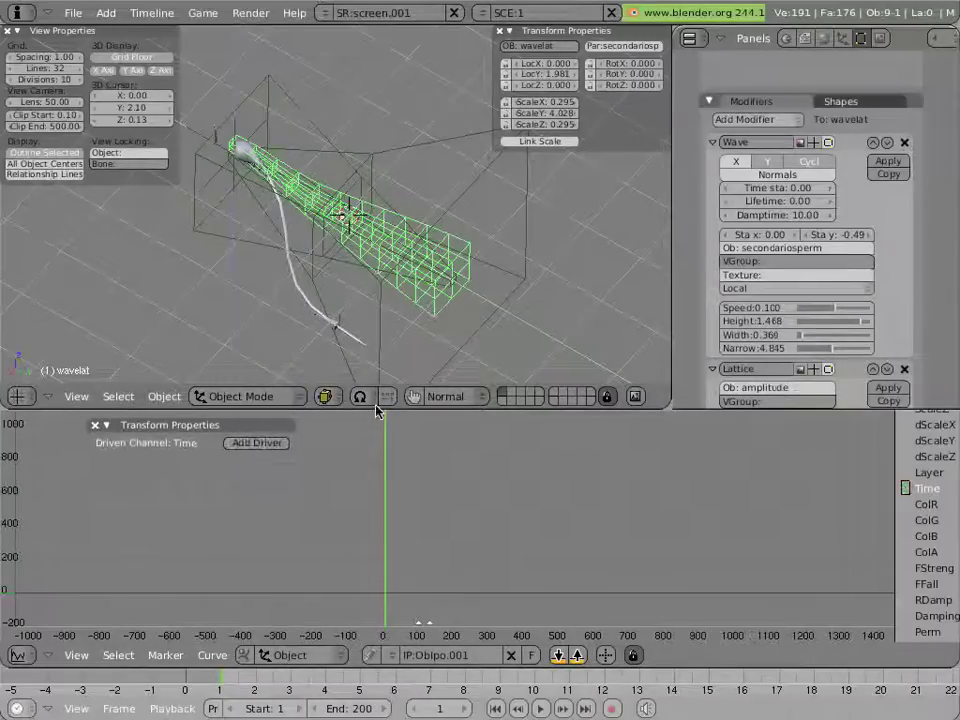
pyautogui.rightClick(347, 334)
pyautogui.press('g')
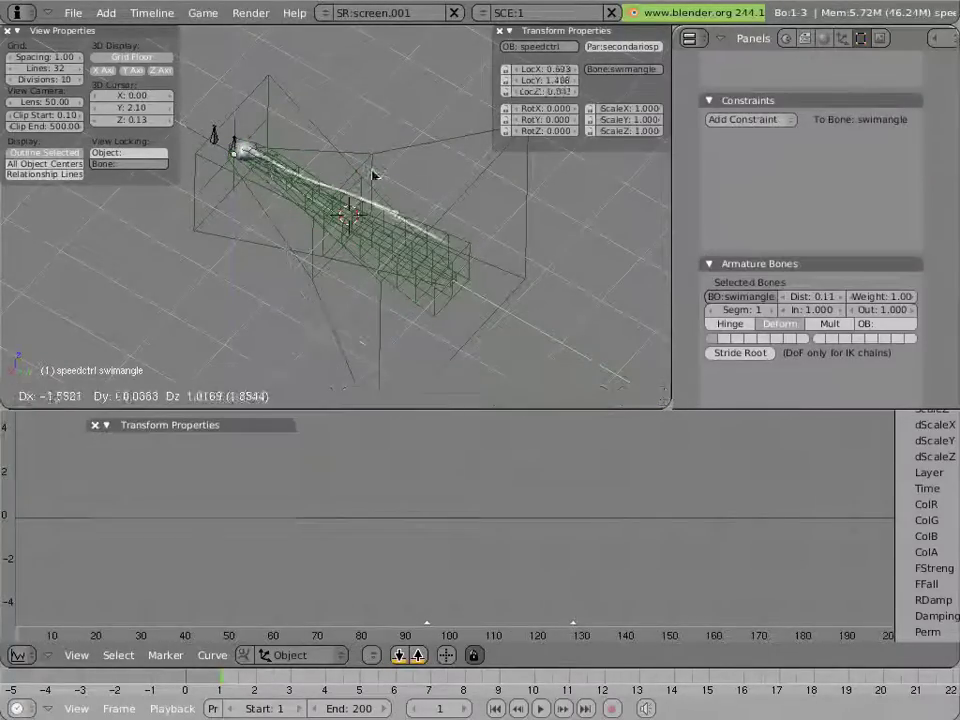
pyautogui.click(405, 127)
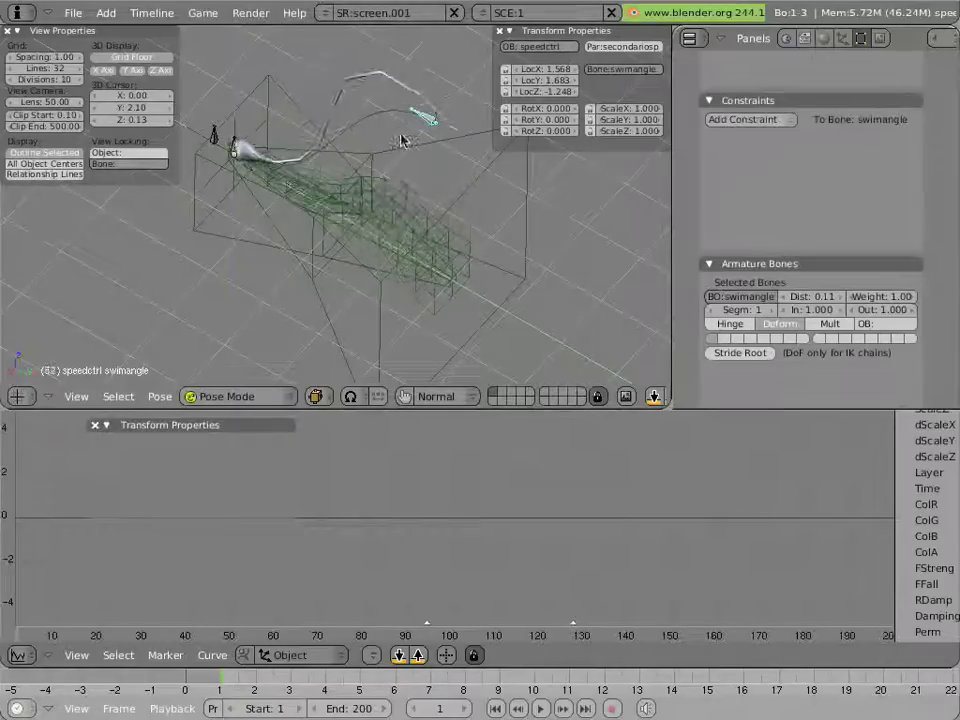
# Stop playback, reselect wavelat and undo to restore its swimspeed Time driver curve
pyautogui.press('Escape')
pyautogui.rightClick(446, 261)
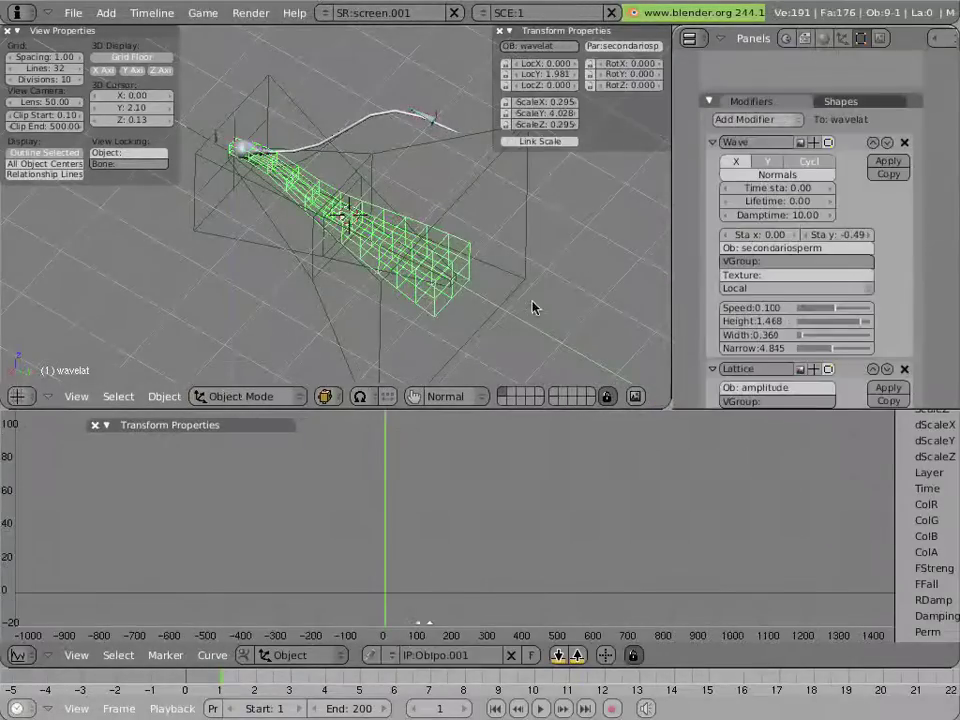
pyautogui.hotkey('ctrl', 'z')
pyautogui.hotkey('ctrl', 'shift', 'z')
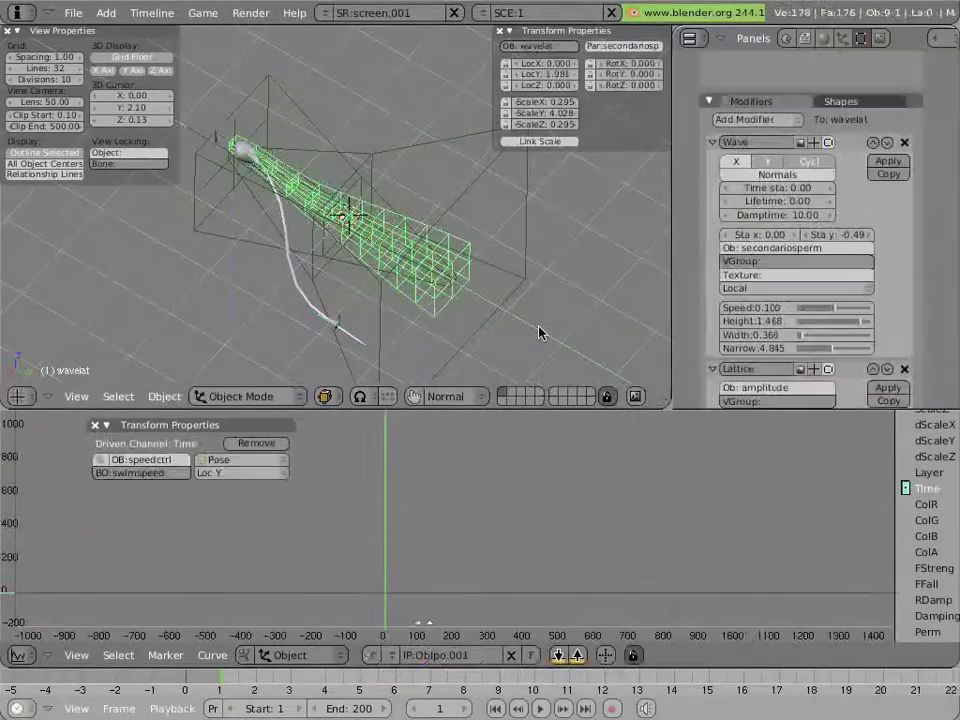
pyautogui.hotkey('ctrl', 'z')
pyautogui.hotkey('ctrl', 'shift', 'z')
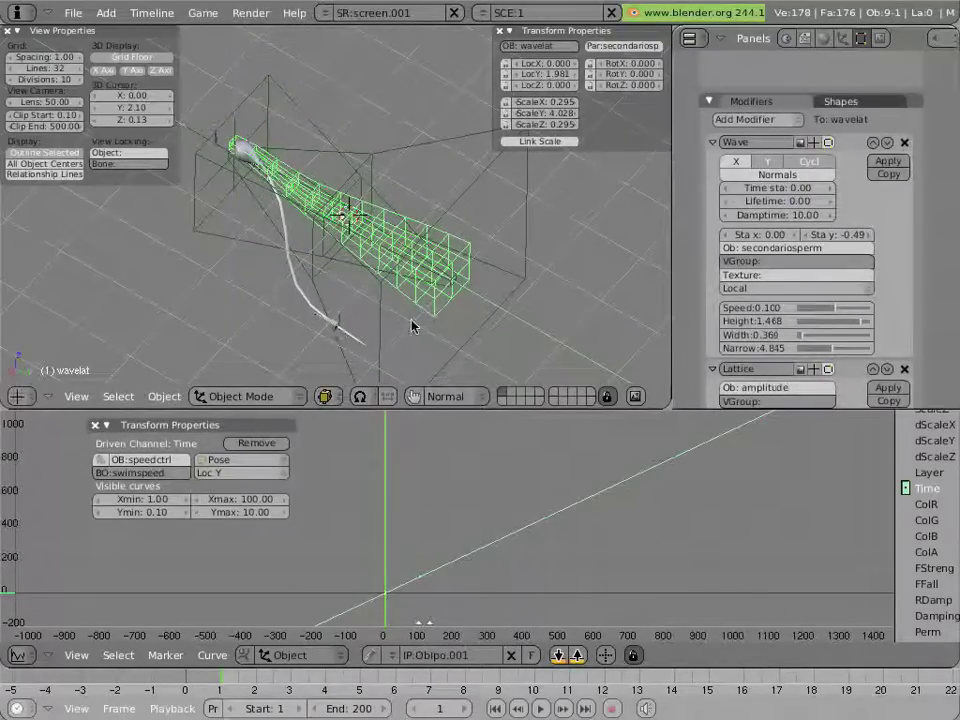
# Raise the swimangle bone to Loc X 1.909, Y 1.687, Z -0.014, curling the tail upward
pyautogui.moveTo(413, 326)
pyautogui.mouseDown(button='middle')
pyautogui.moveTo(300, 317)
pyautogui.moveTo(381, 300)
pyautogui.moveTo(425, 338)
pyautogui.mouseUp(button='middle')
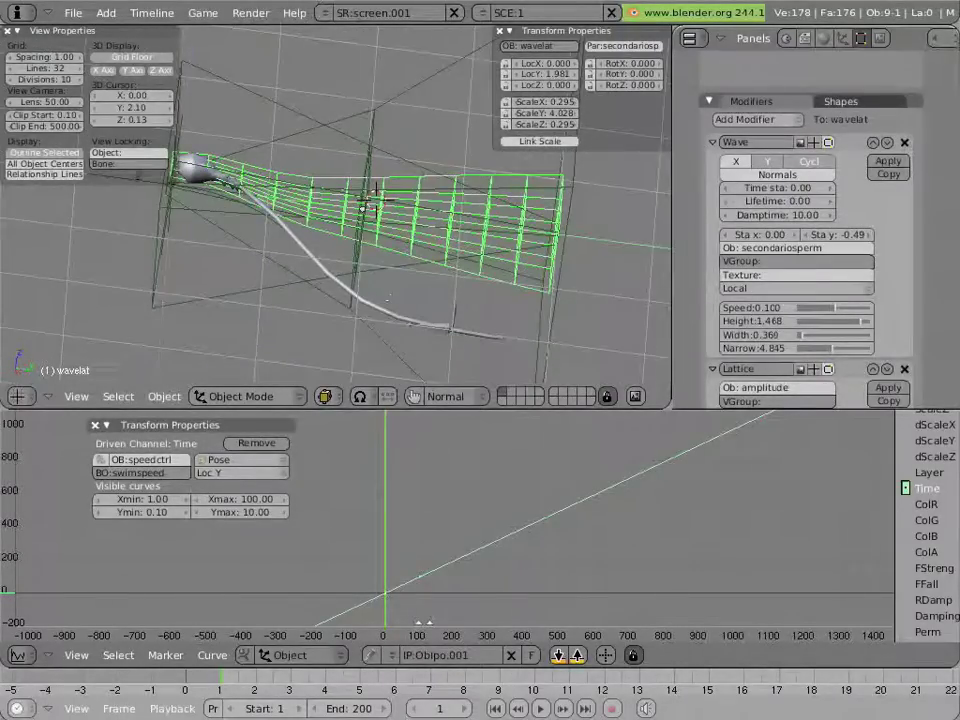
pyautogui.rightClick(429, 342)
pyautogui.press('g')
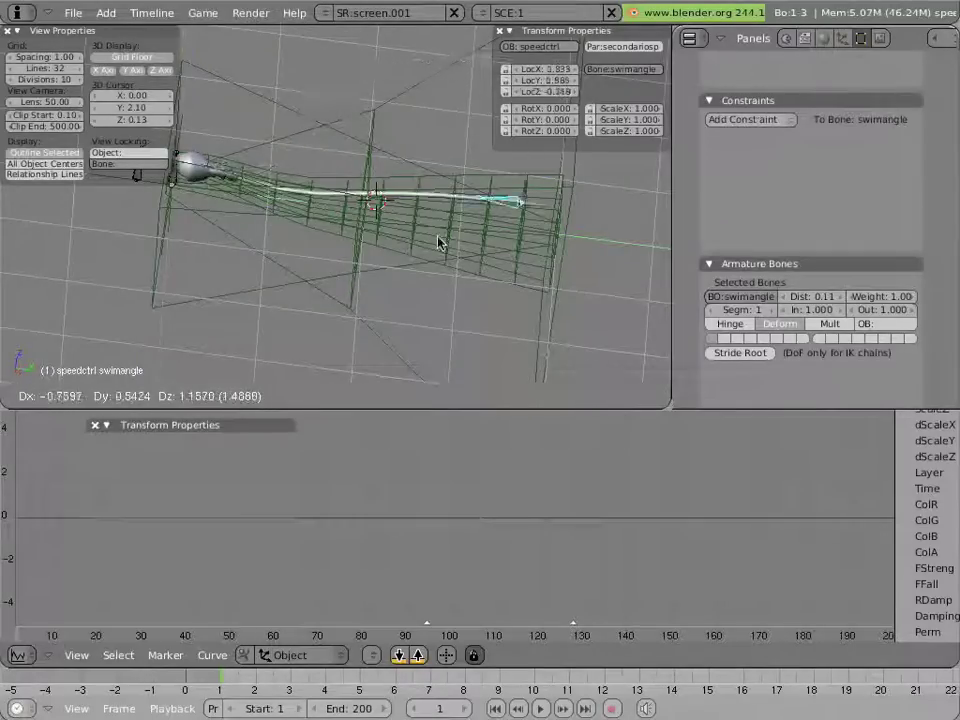
pyautogui.click(400, 76)
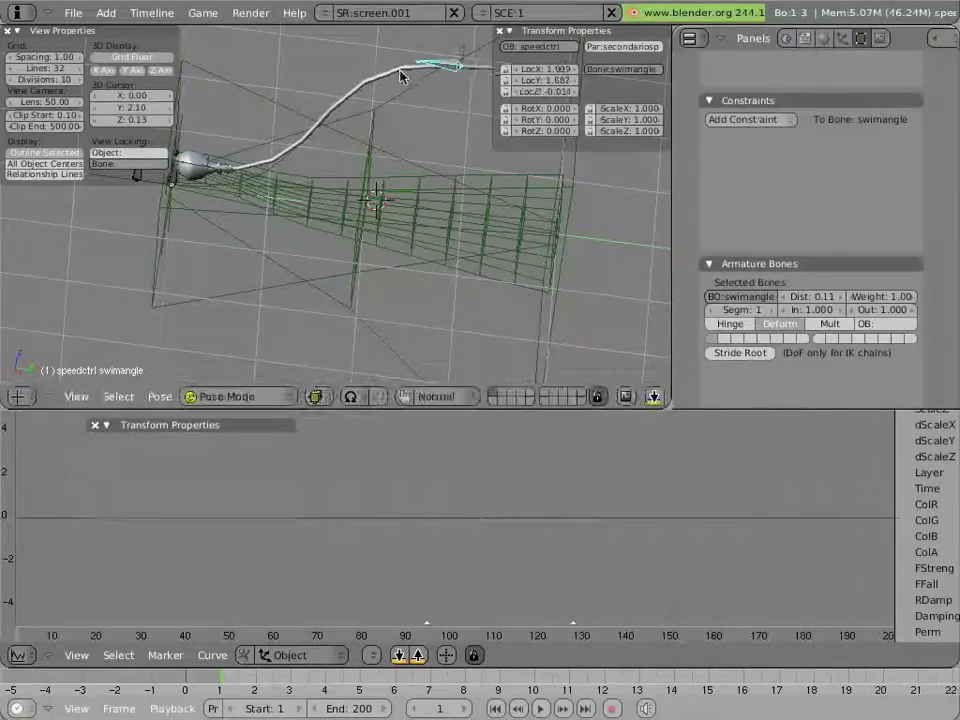
pyautogui.moveTo(400, 76); pyautogui.dragTo(300, 335, button='middle')
# Select the secondbend curve, switch to top view, and inspect silversperm's modifiers
pyautogui.rightClick(306, 340)
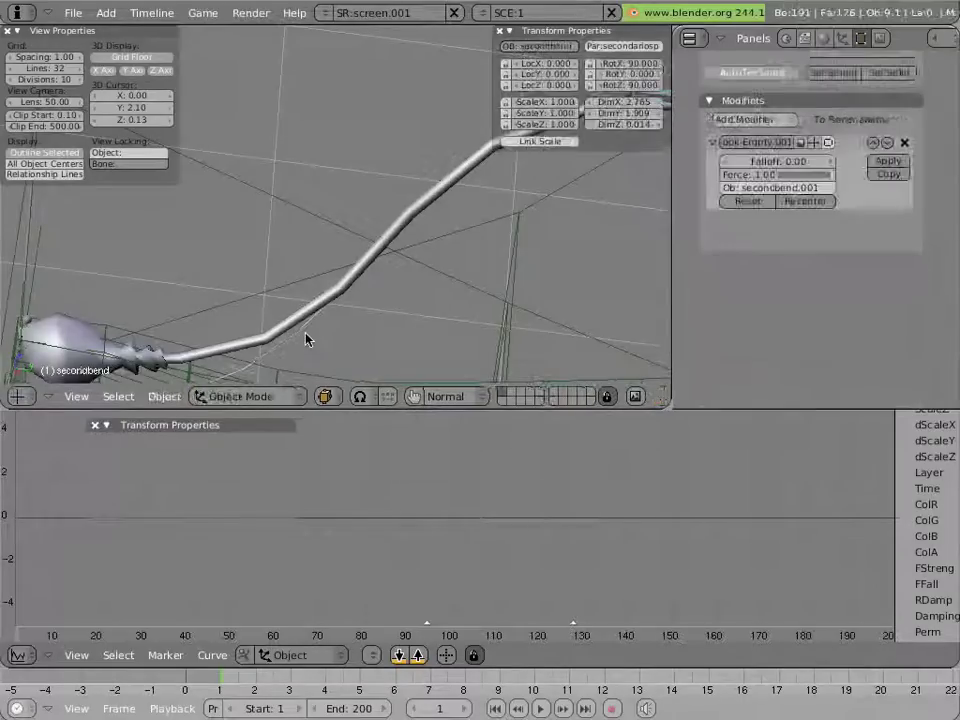
pyautogui.press('KP_8')
pyautogui.press('KP_8')
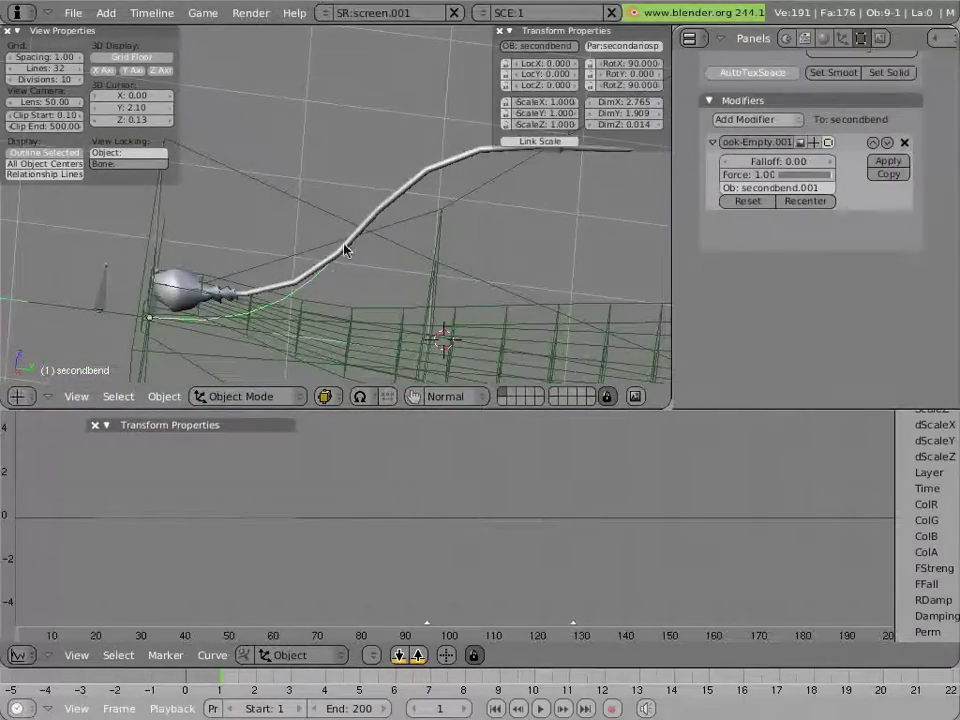
pyautogui.rightClick(281, 286)
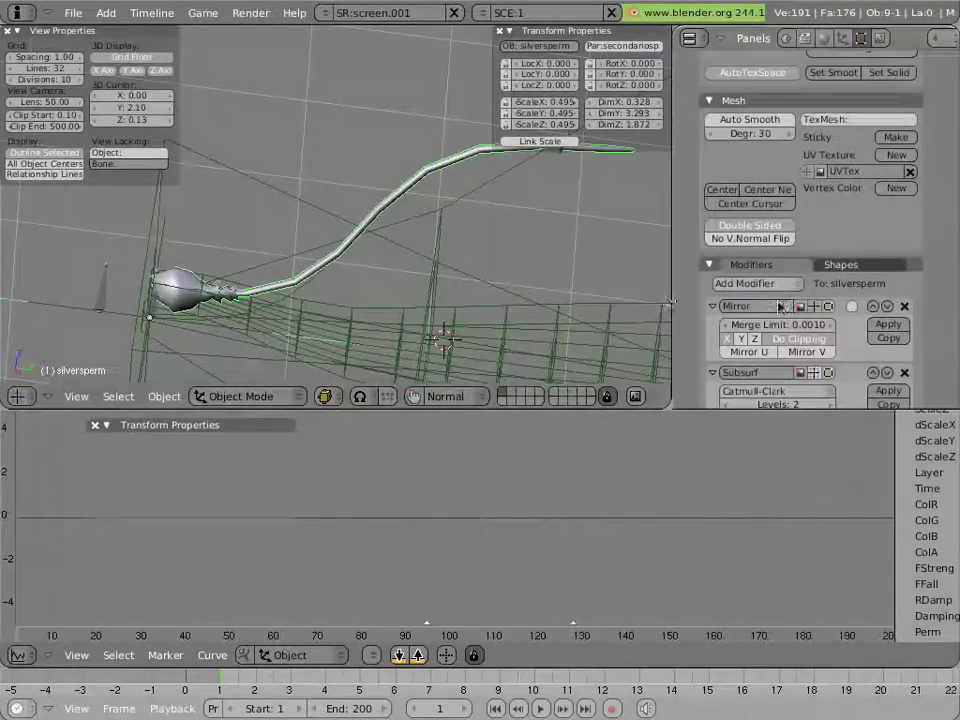
pyautogui.scroll(-5, 778, 306)
pyautogui.scroll(-4, 778, 306)
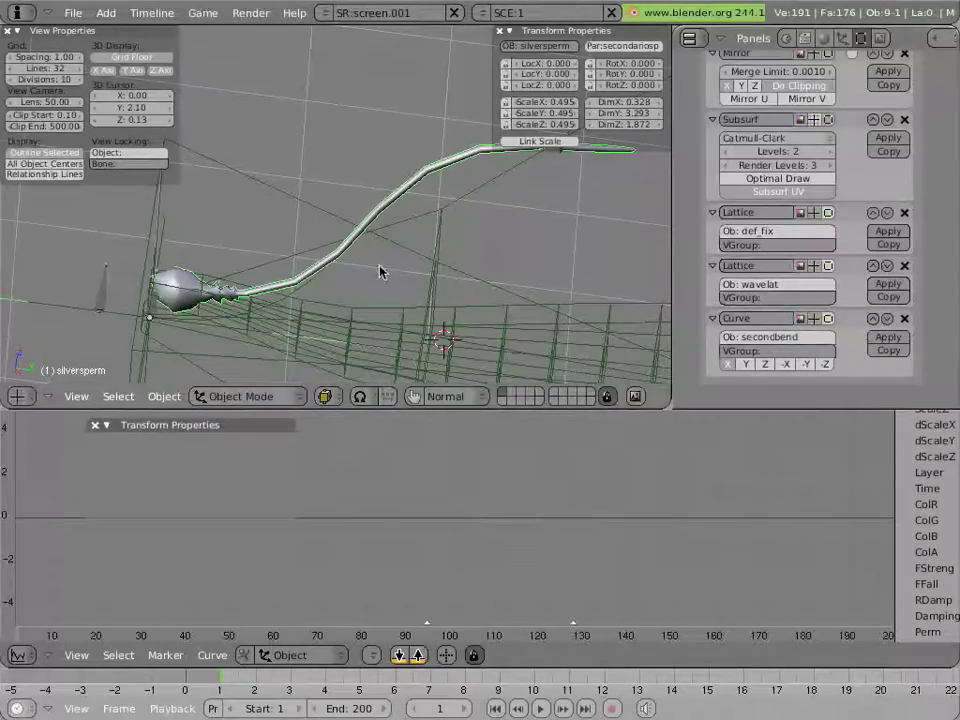
# Move one secondbend point up and outward in Edit Mode, then view the secondbend.001 hook empty
pyautogui.rightClick(323, 278)
pyautogui.press('Tab')
pyautogui.moveTo(464, 271); pyautogui.dragTo(472, 268, button='middle')
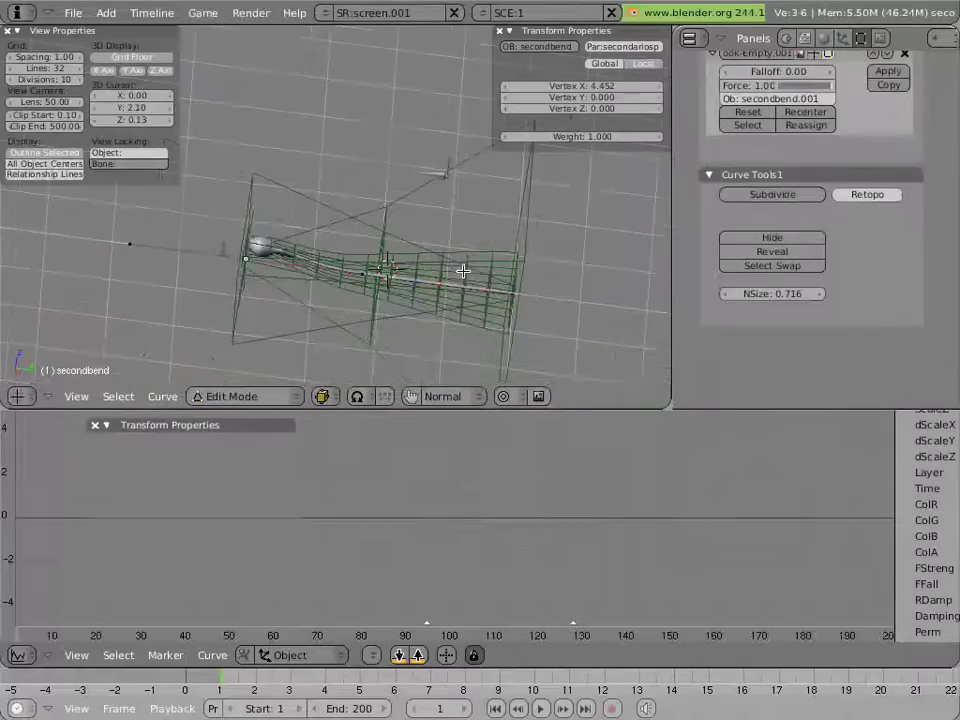
pyautogui.press('g')
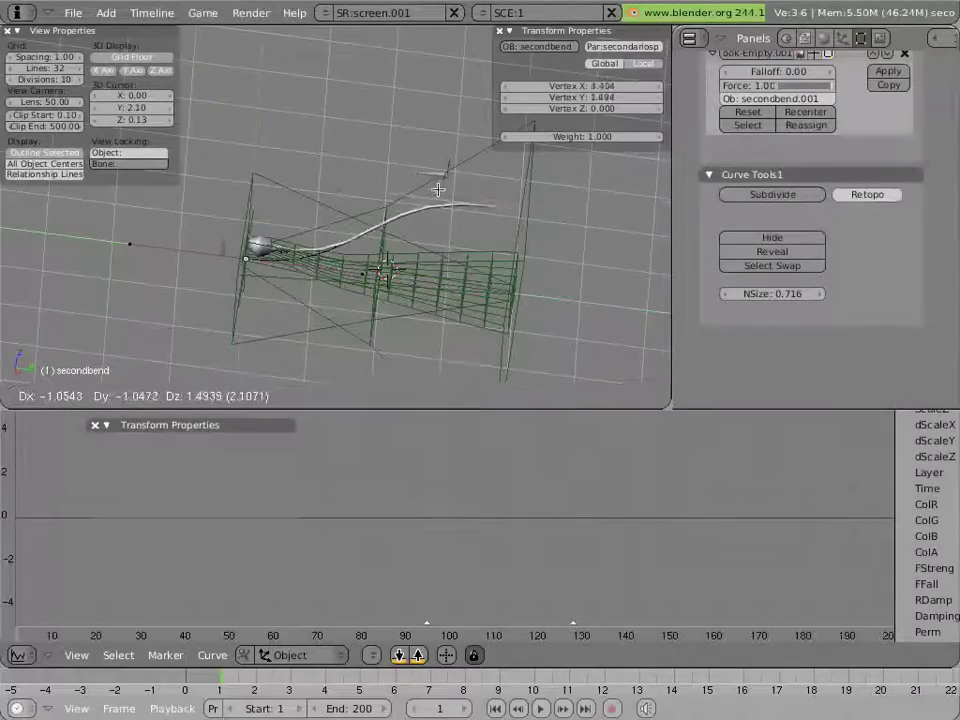
pyautogui.click(517, 187)
pyautogui.press('Tab')
pyautogui.moveTo(516, 189); pyautogui.dragTo(461, 228, button='middle')
pyautogui.scroll(6, 810, 175)
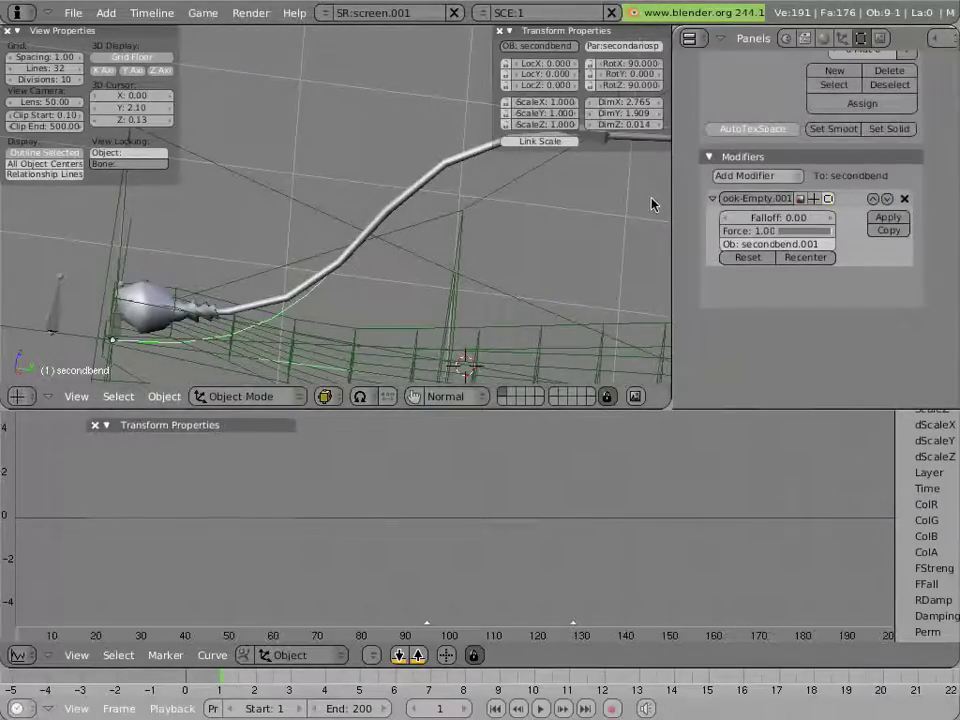
pyautogui.moveTo(654, 204); pyautogui.dragTo(454, 167, button='middle')
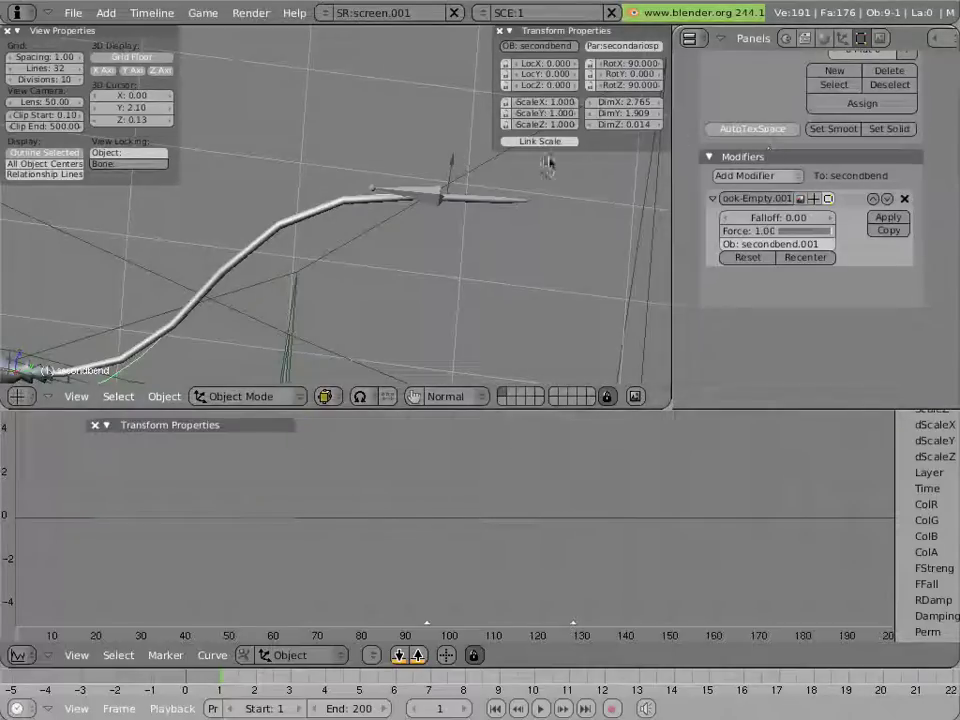
# Move the swimangle bone twice, settling it at Loc X 1.444, Y 0.737, Z 0.341
pyautogui.rightClick(424, 188)
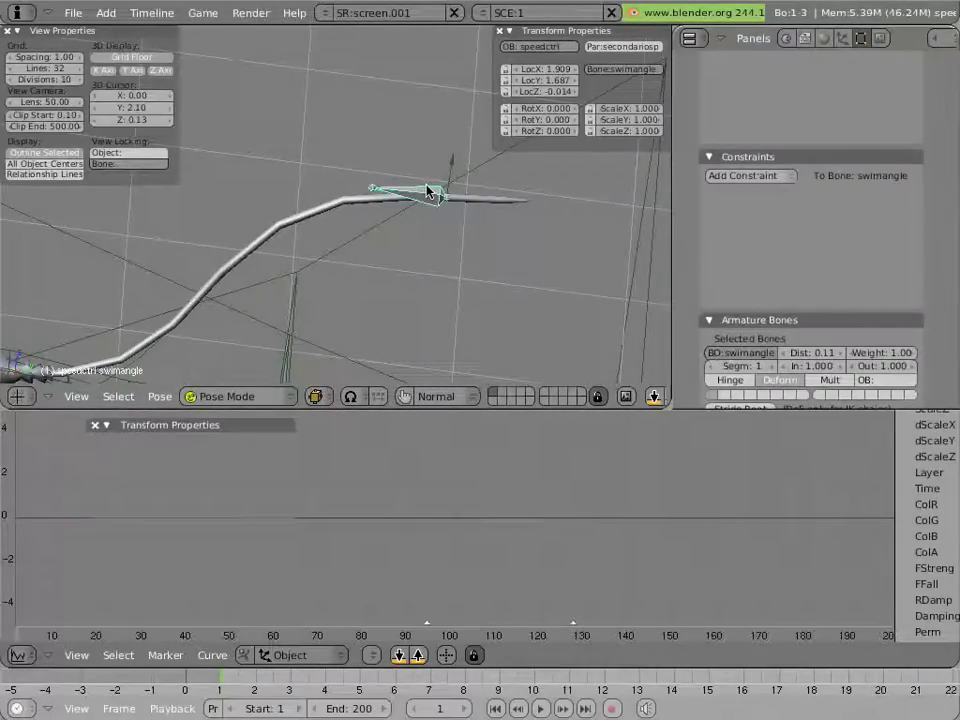
pyautogui.press('g')
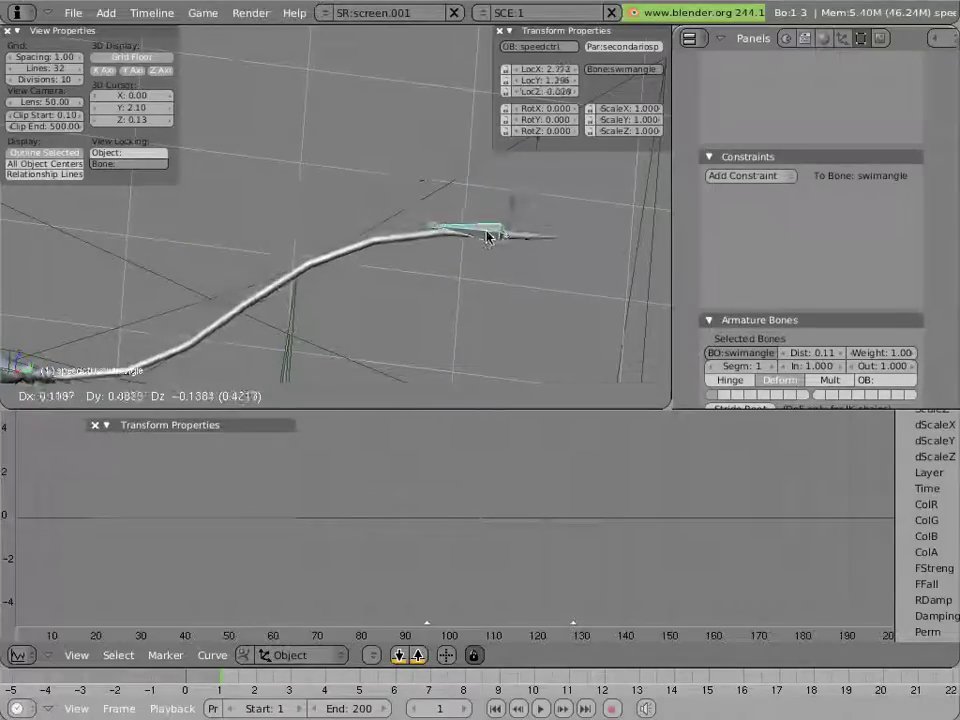
pyautogui.click(490, 282)
pyautogui.scroll(-3, 403, 229)
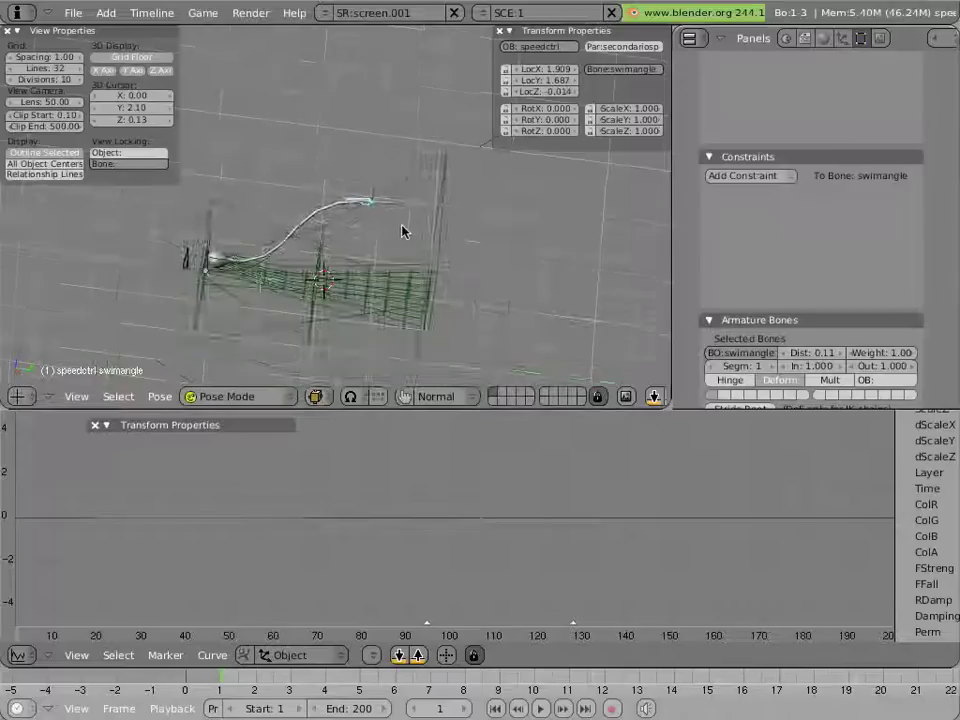
pyautogui.press('g')
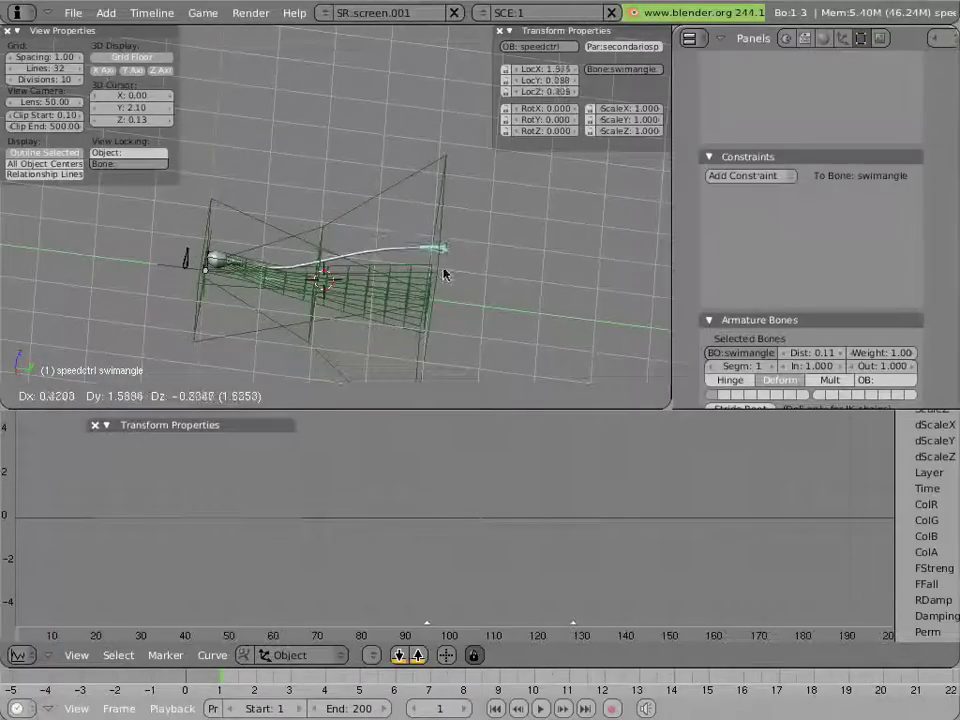
pyautogui.click(447, 245)
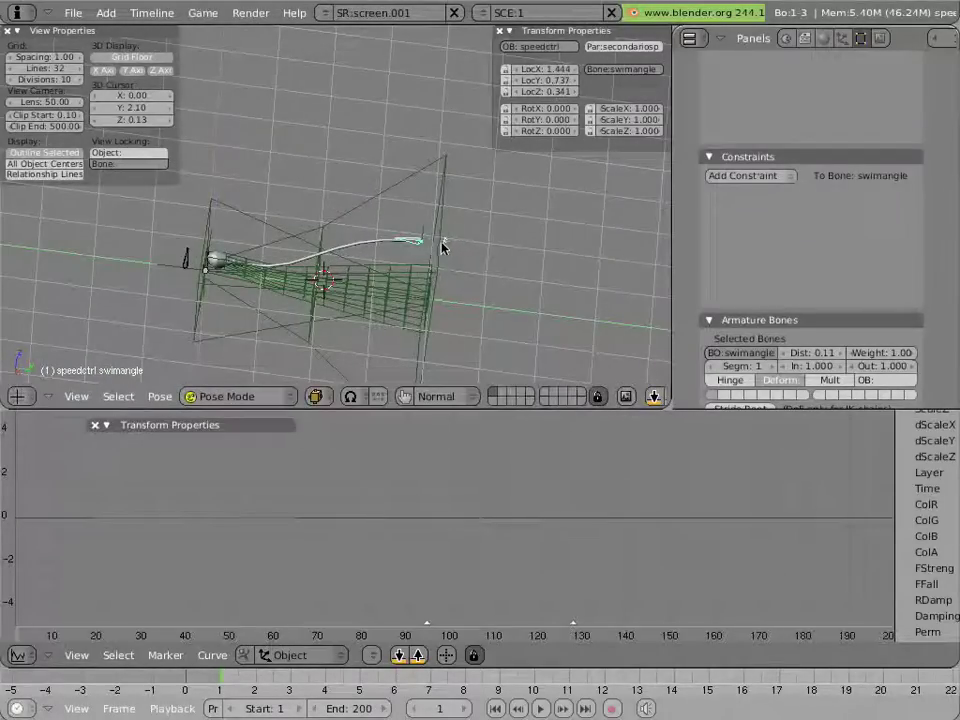